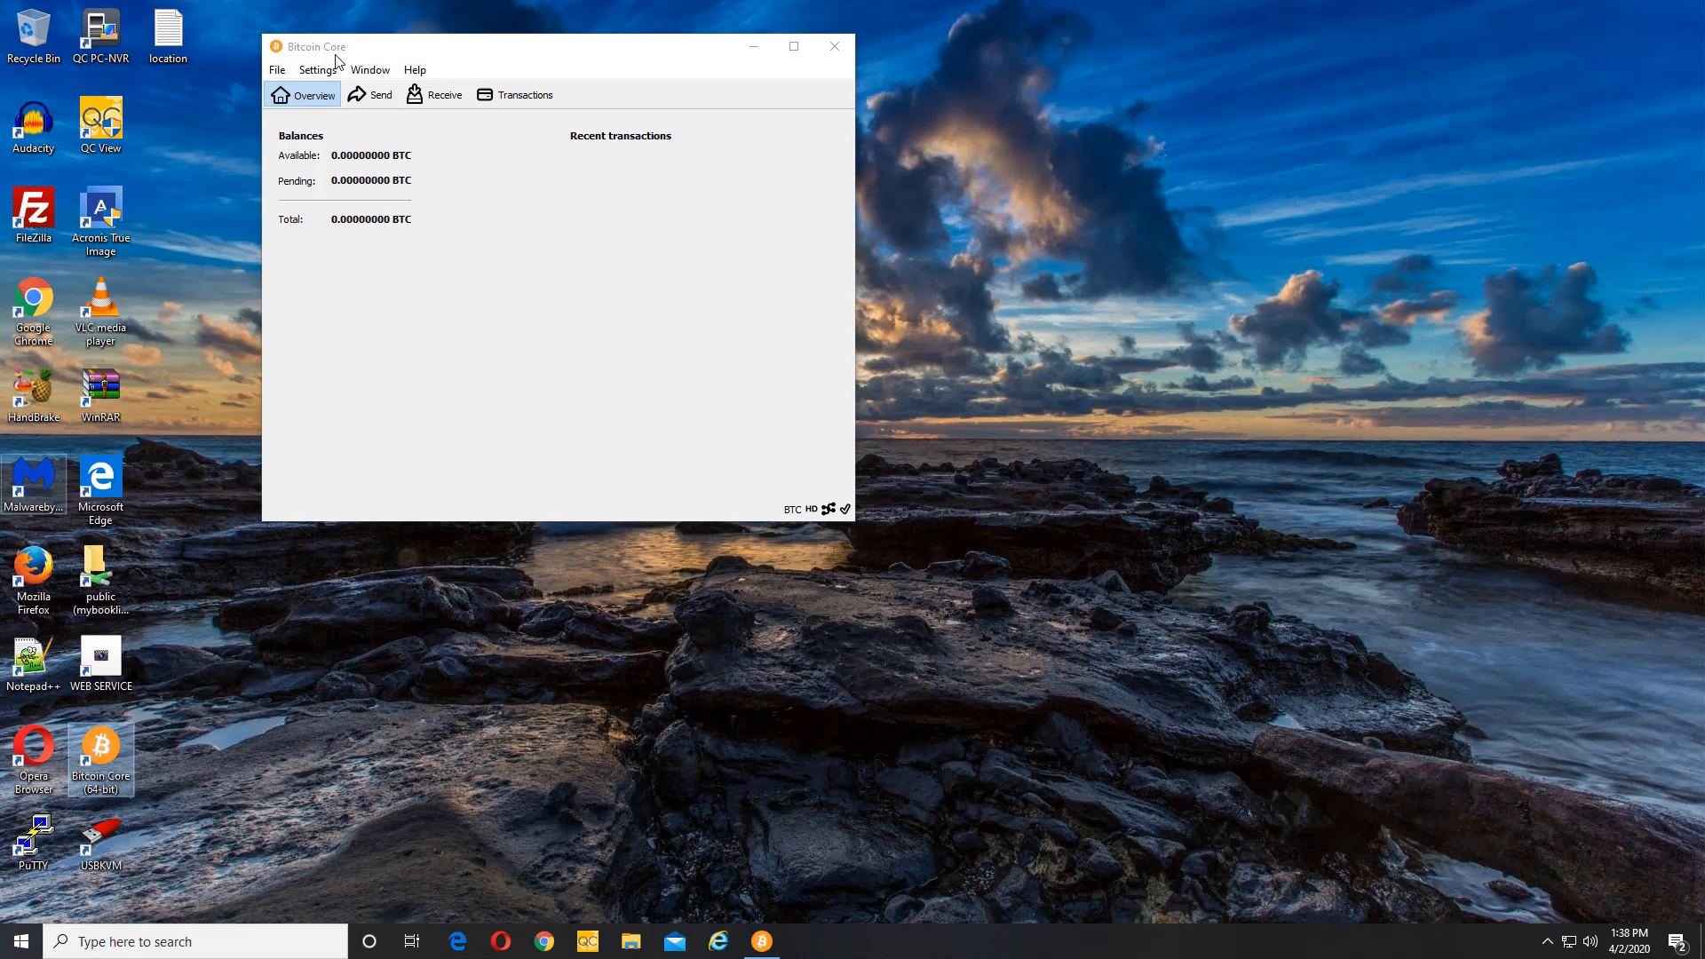
{"action": "left_click", "coordinate": [385, 54]}
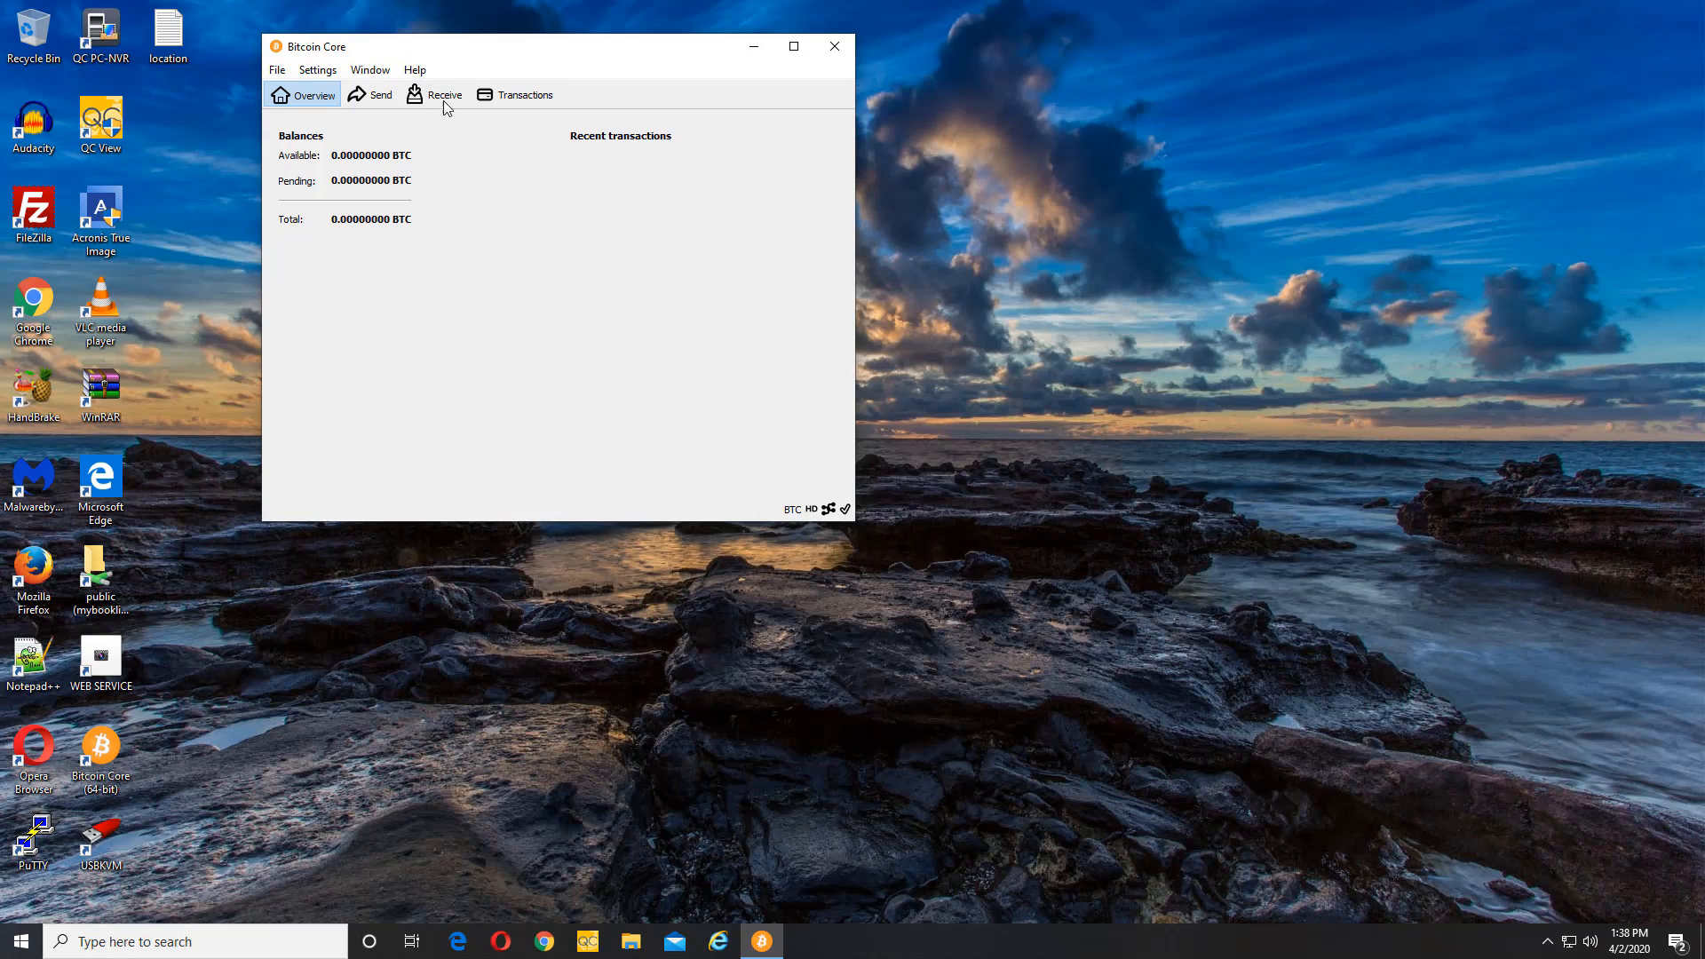
{"action": "left_click_drag", "start_coordinate": [396, 56], "coordinate": [438, 115]}
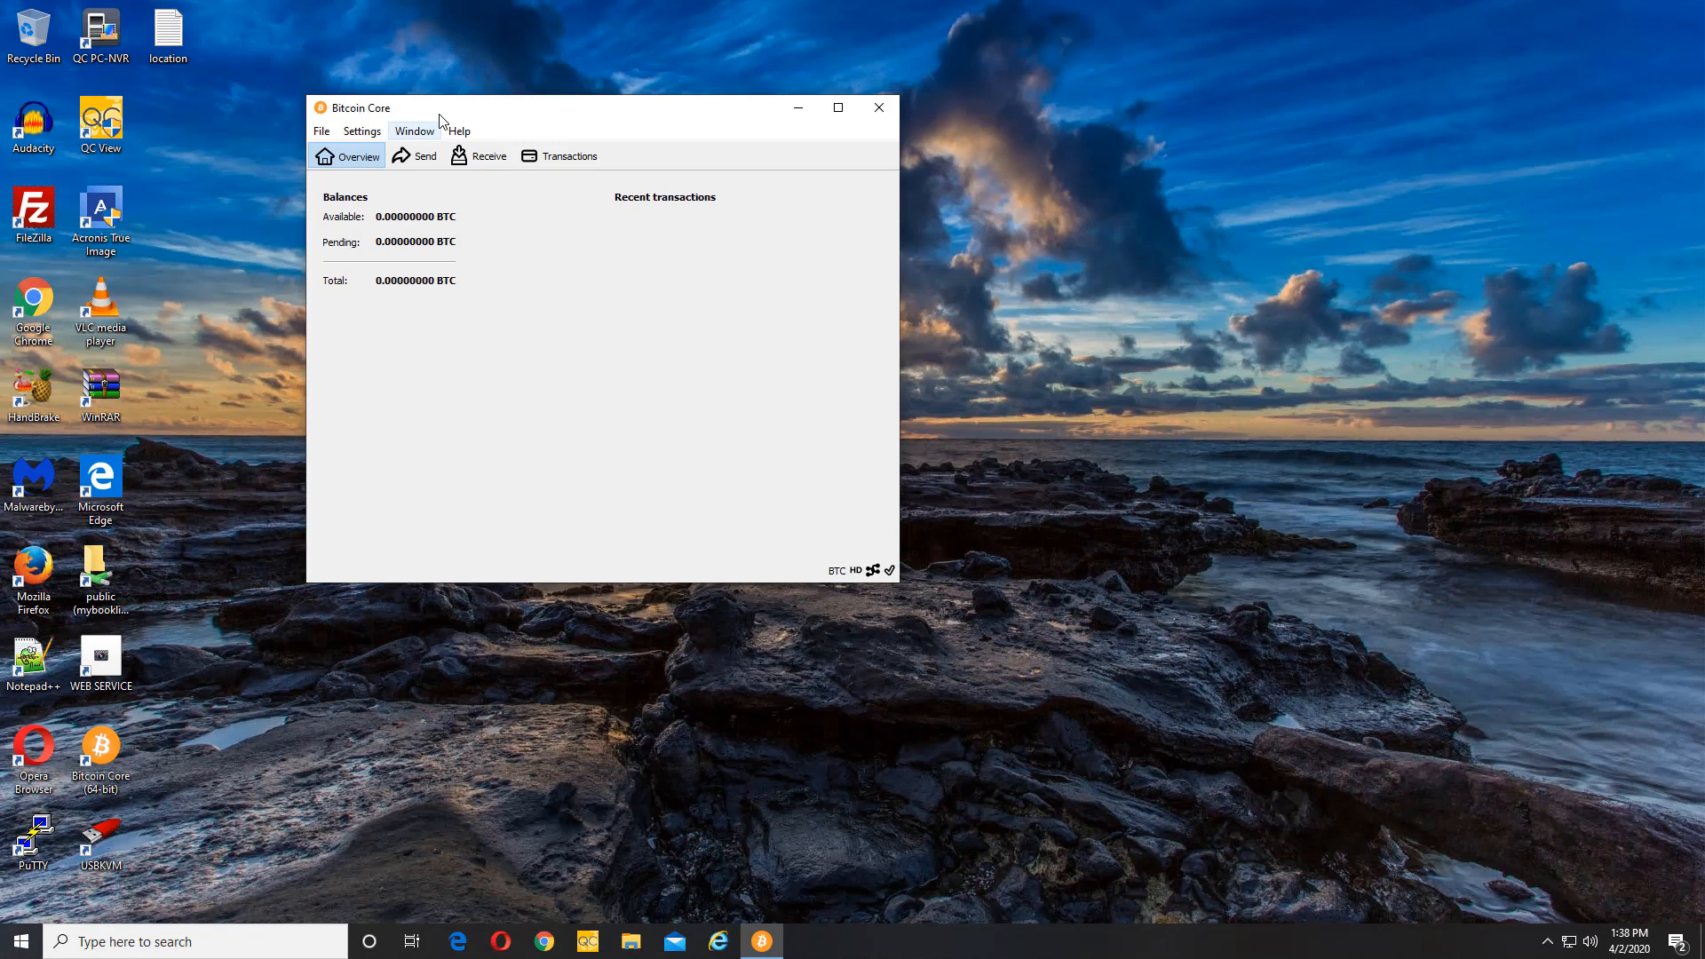
{"action": "mouse_move", "coordinate": [449, 113]}
{"action": "left_mouse_down"}
{"action": "mouse_move", "coordinate": [499, 160]}
{"action": "mouse_move", "coordinate": [444, 128]}
{"action": "left_mouse_up"}
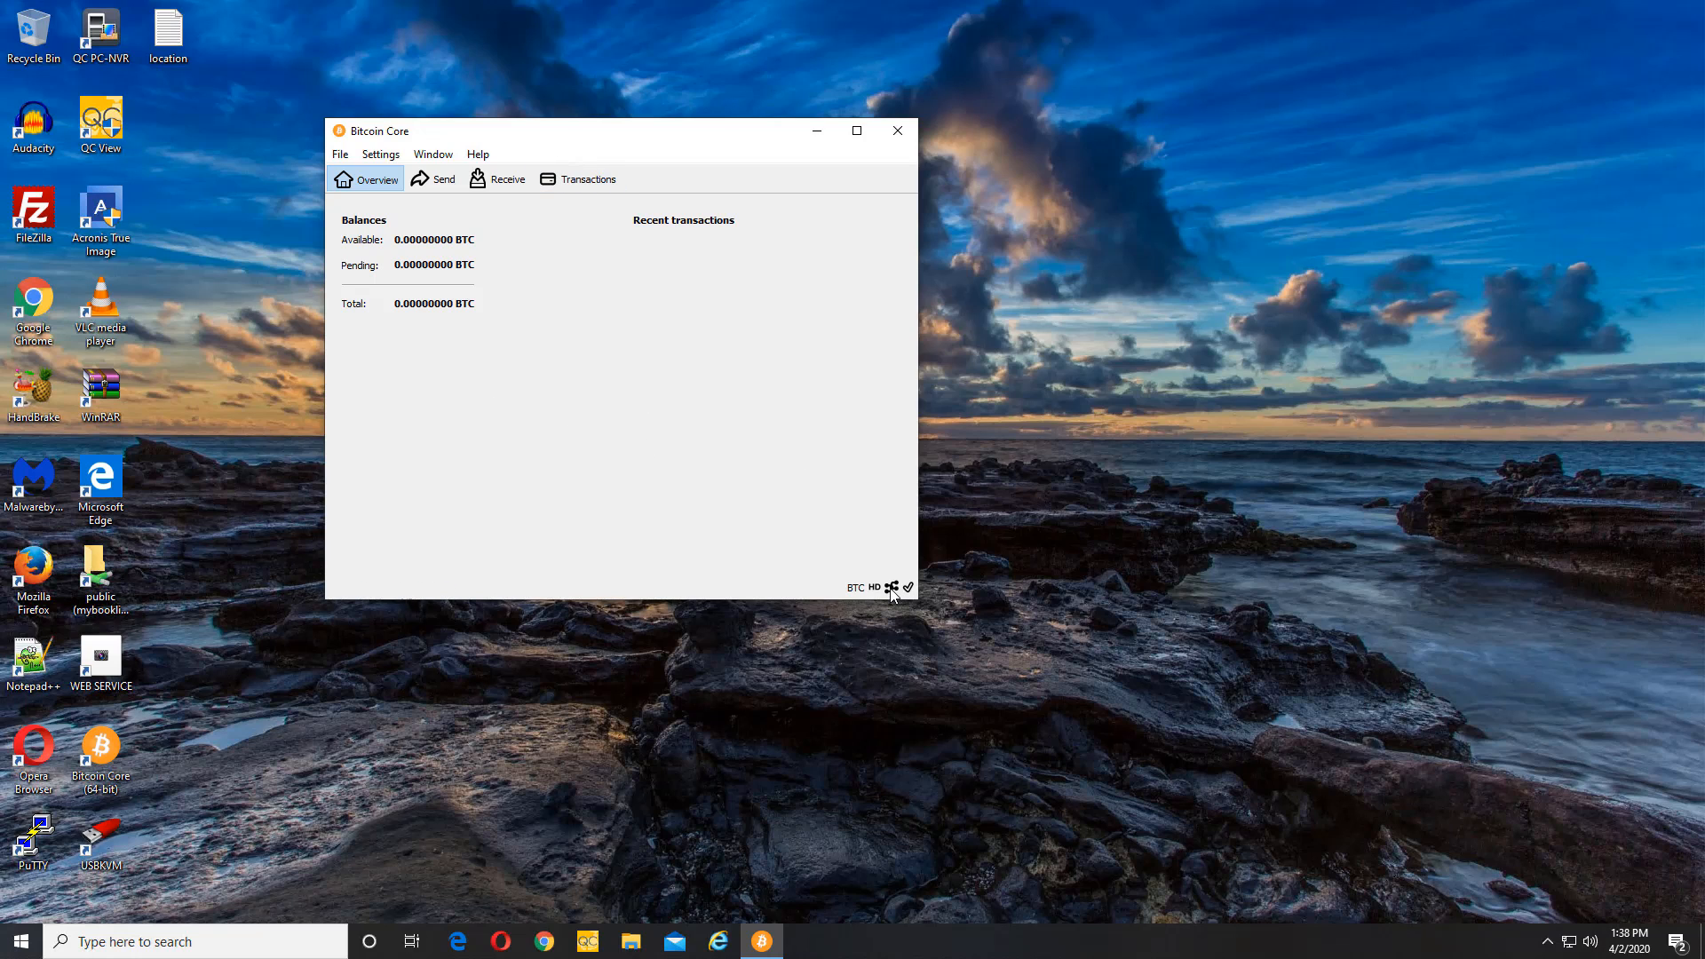
Create a new wallet named April 2020 with wallet encryption enabled
{"action": "mouse_move", "coordinate": [892, 594]}
{"action": "left_click", "coordinate": [340, 155]}
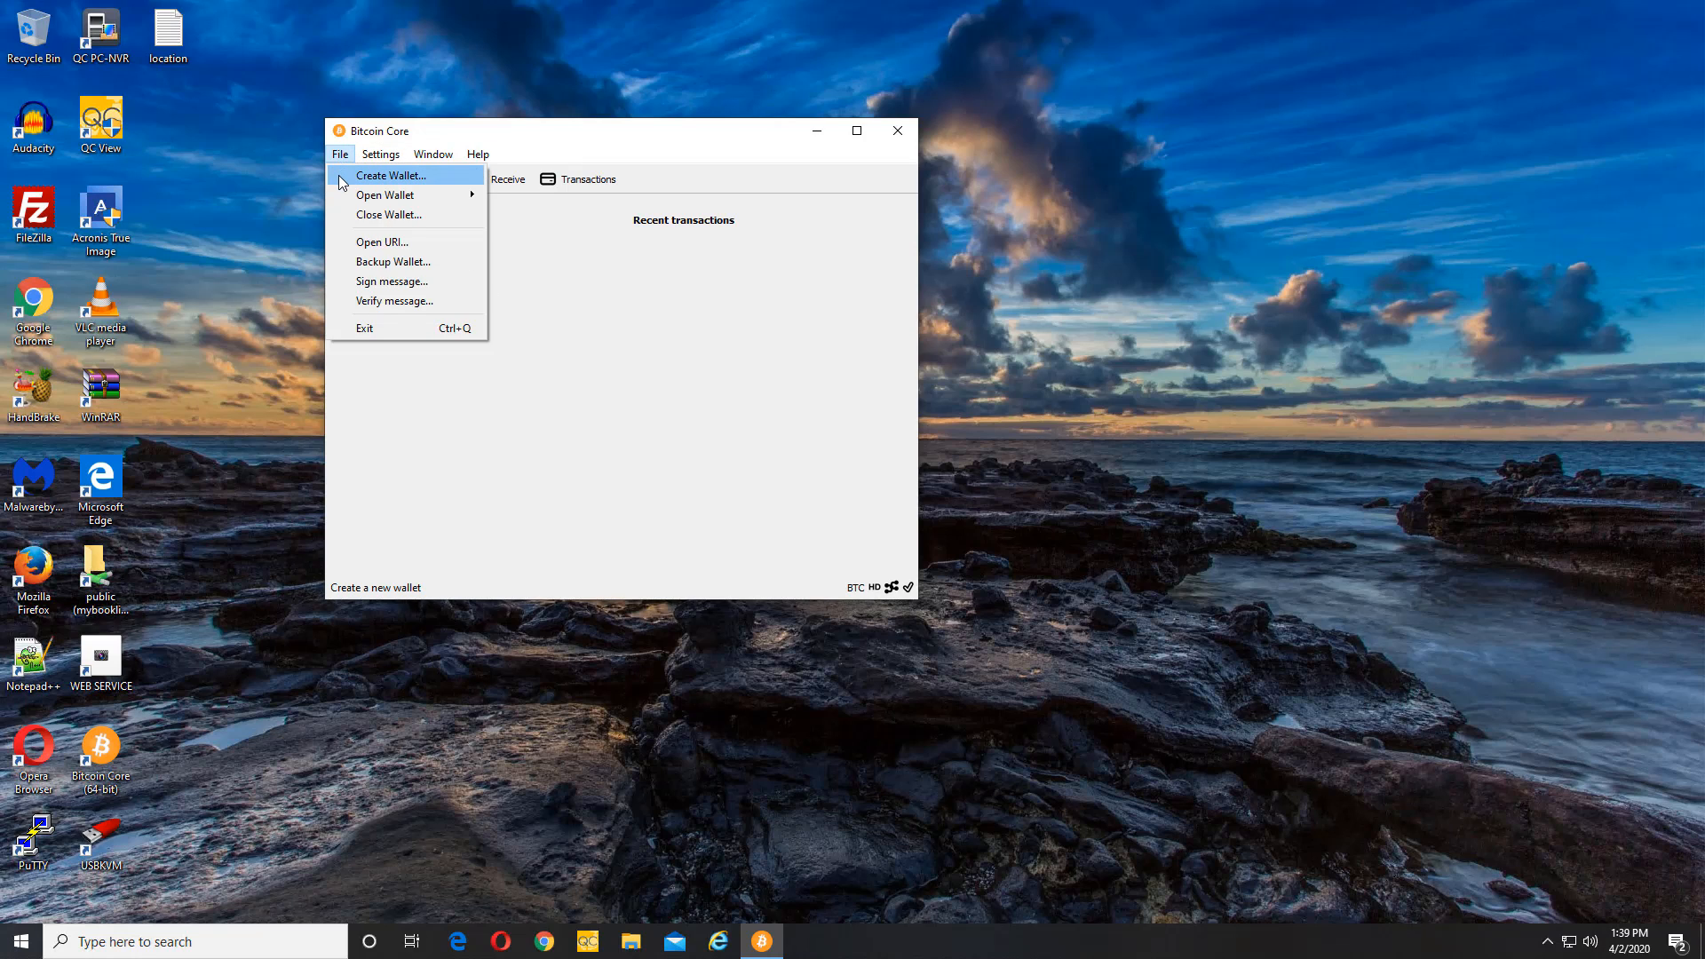
{"action": "left_click", "coordinate": [338, 175]}
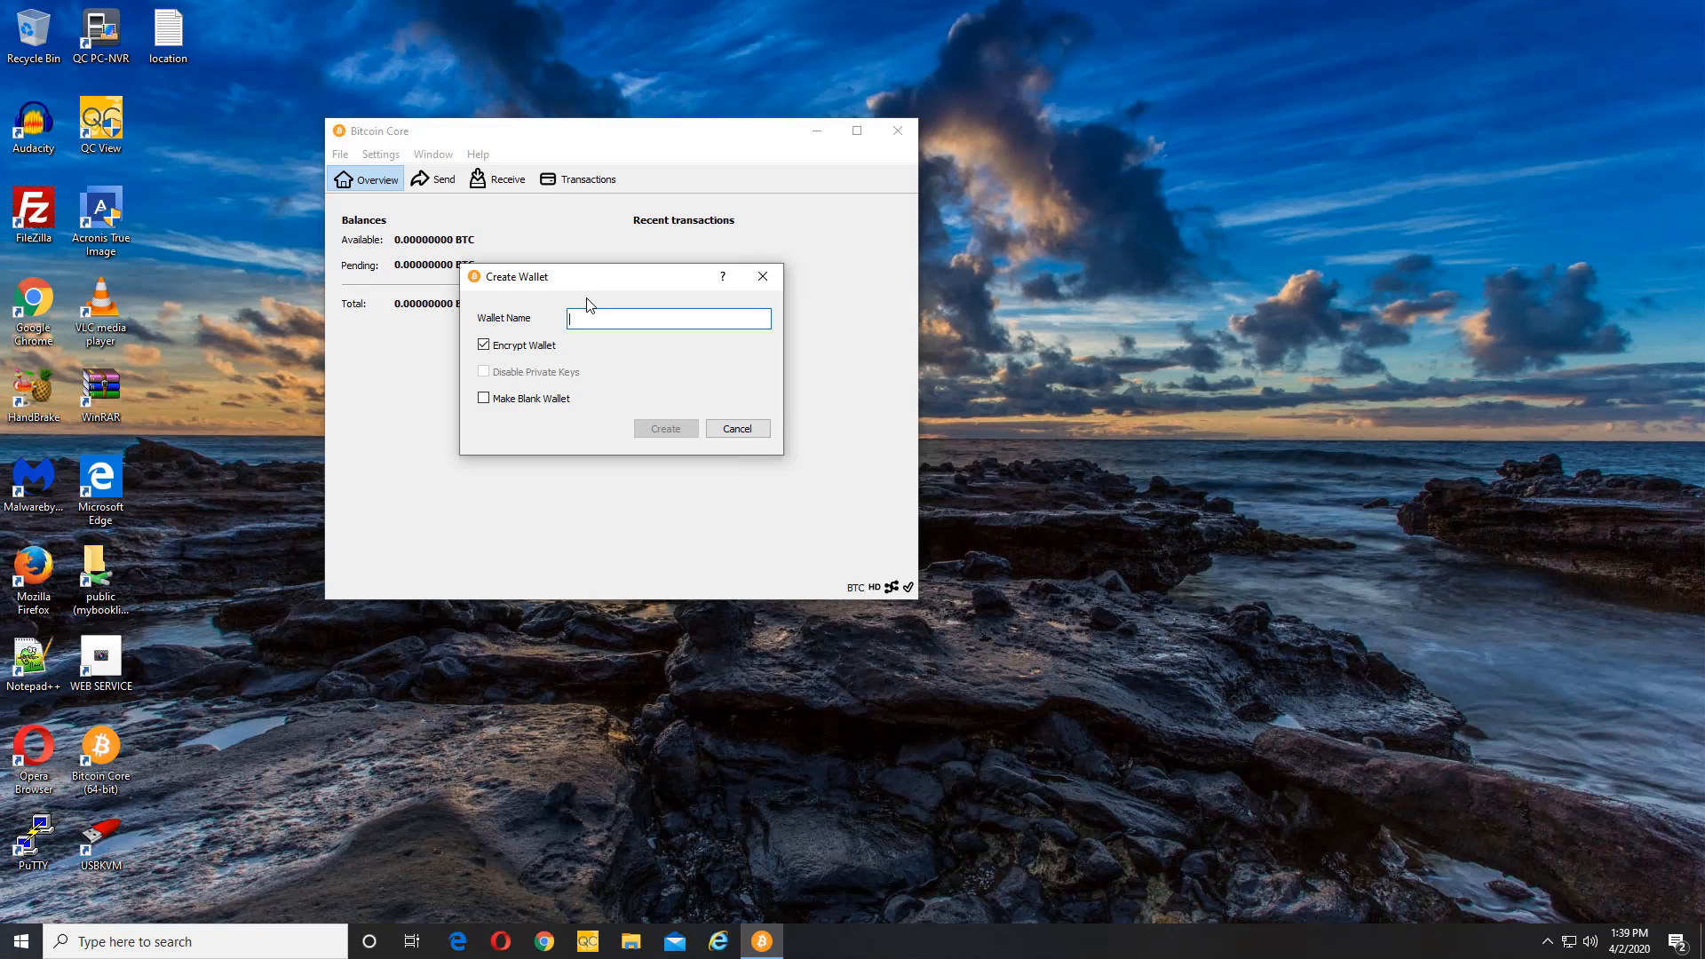
{"action": "type", "text": "April 2020"}
{"action": "left_click", "coordinate": [642, 436]}
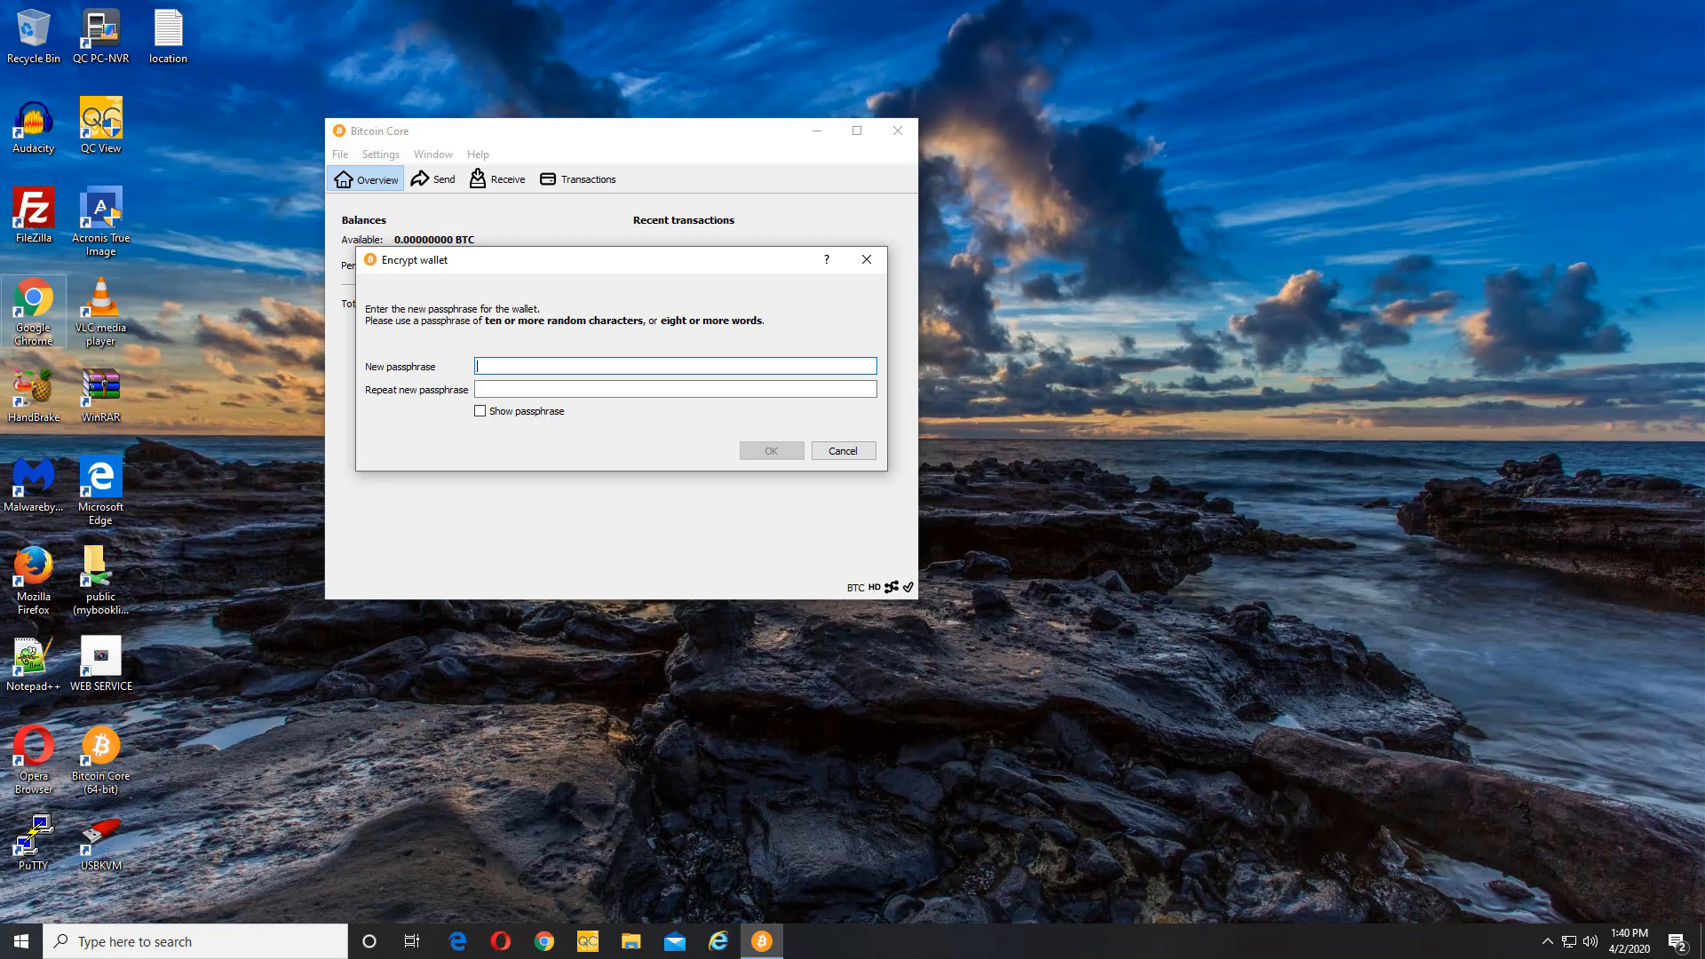
Switch to Chrome, dismiss the page restore prompt, and open the passphrase generator at untroubled.org/pwgen/ppgen.cgi
{"action": "left_click", "coordinate": [995, 877]}
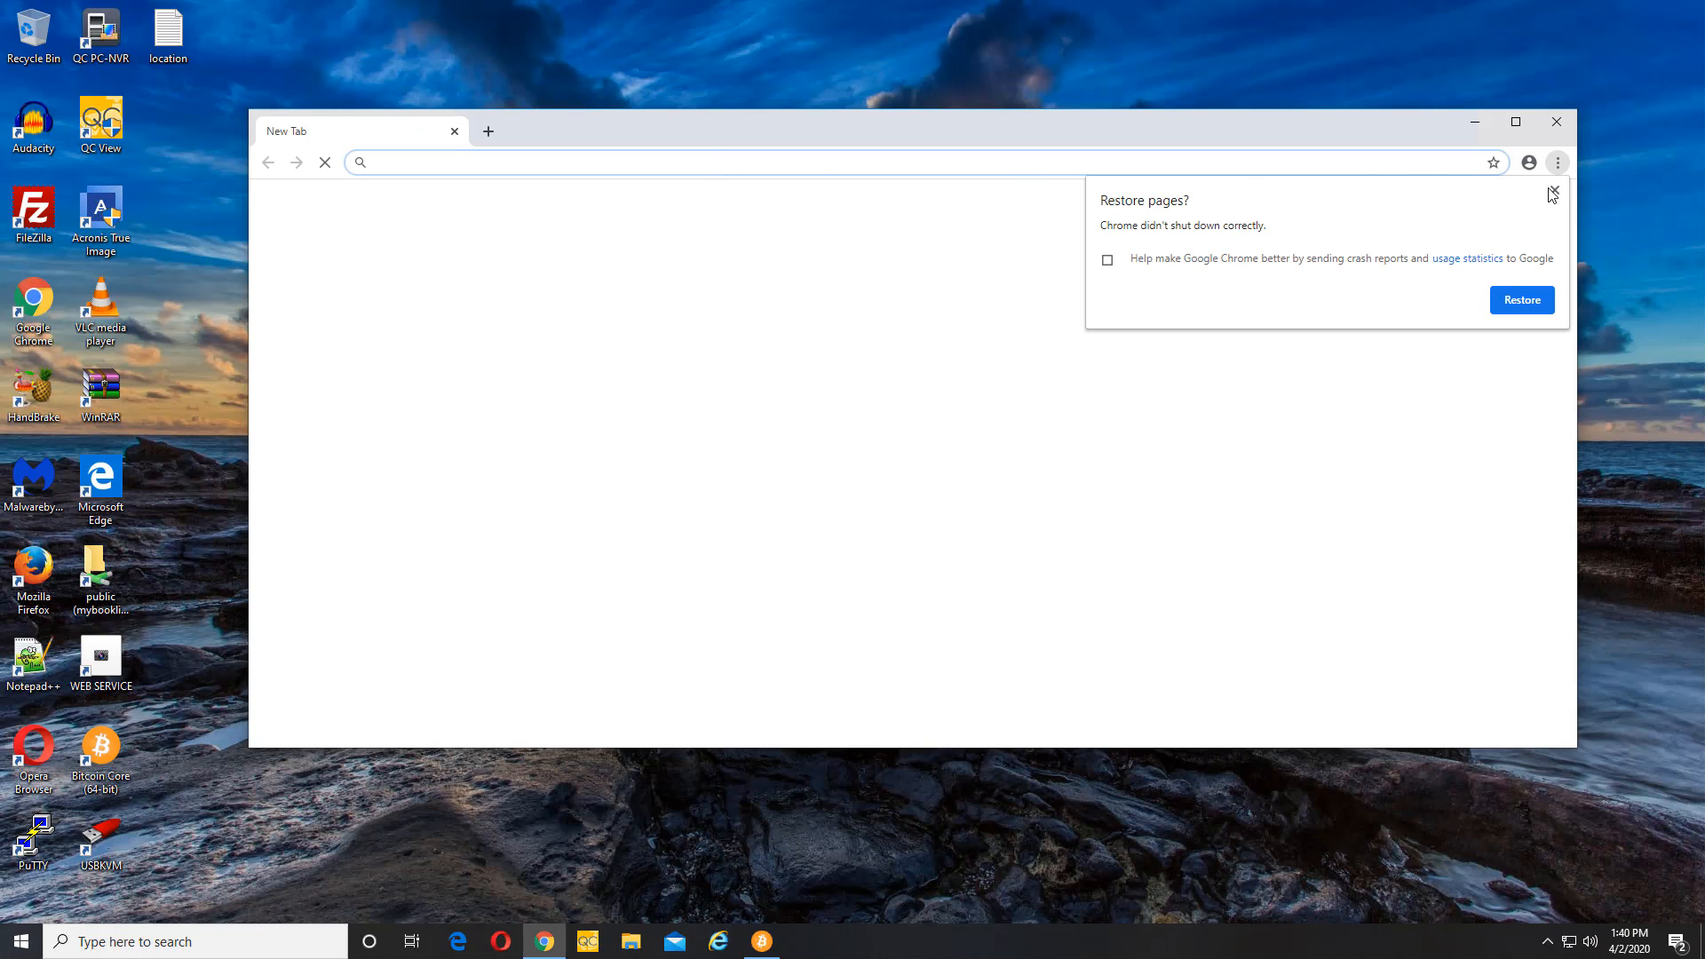
{"action": "left_click", "coordinate": [1553, 192]}
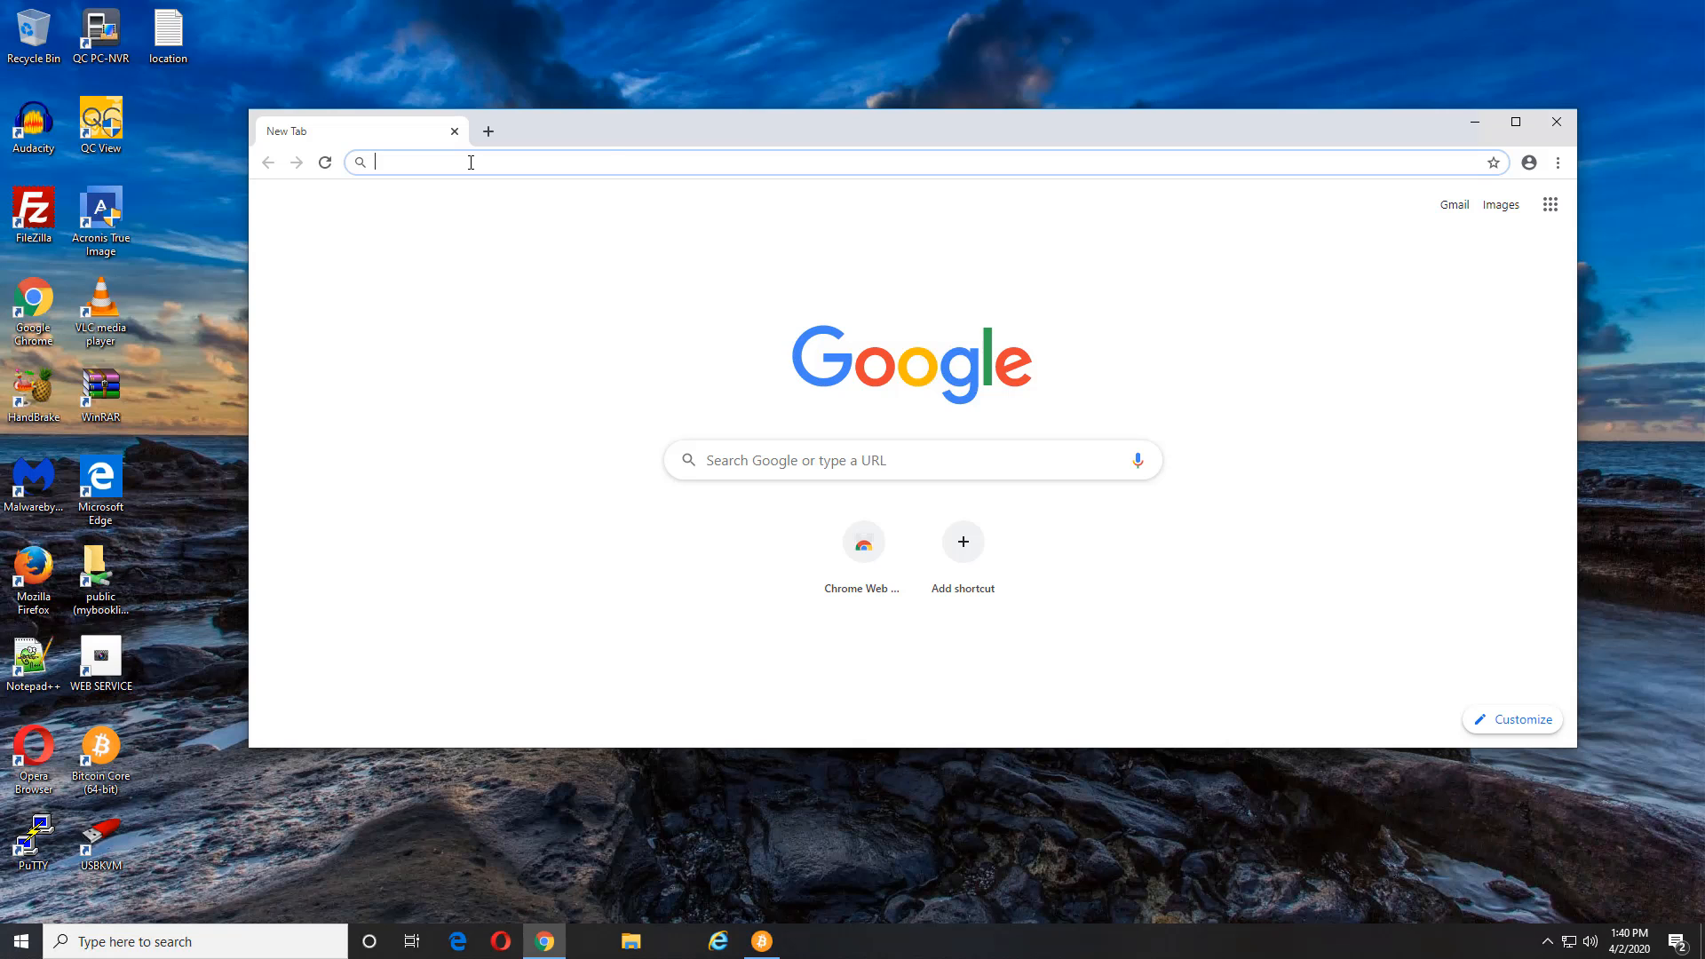
{"action": "type", "text": "https://untroubled.org/pwgen/ppgen.cgi"}
{"action": "key", "text": "Return"}
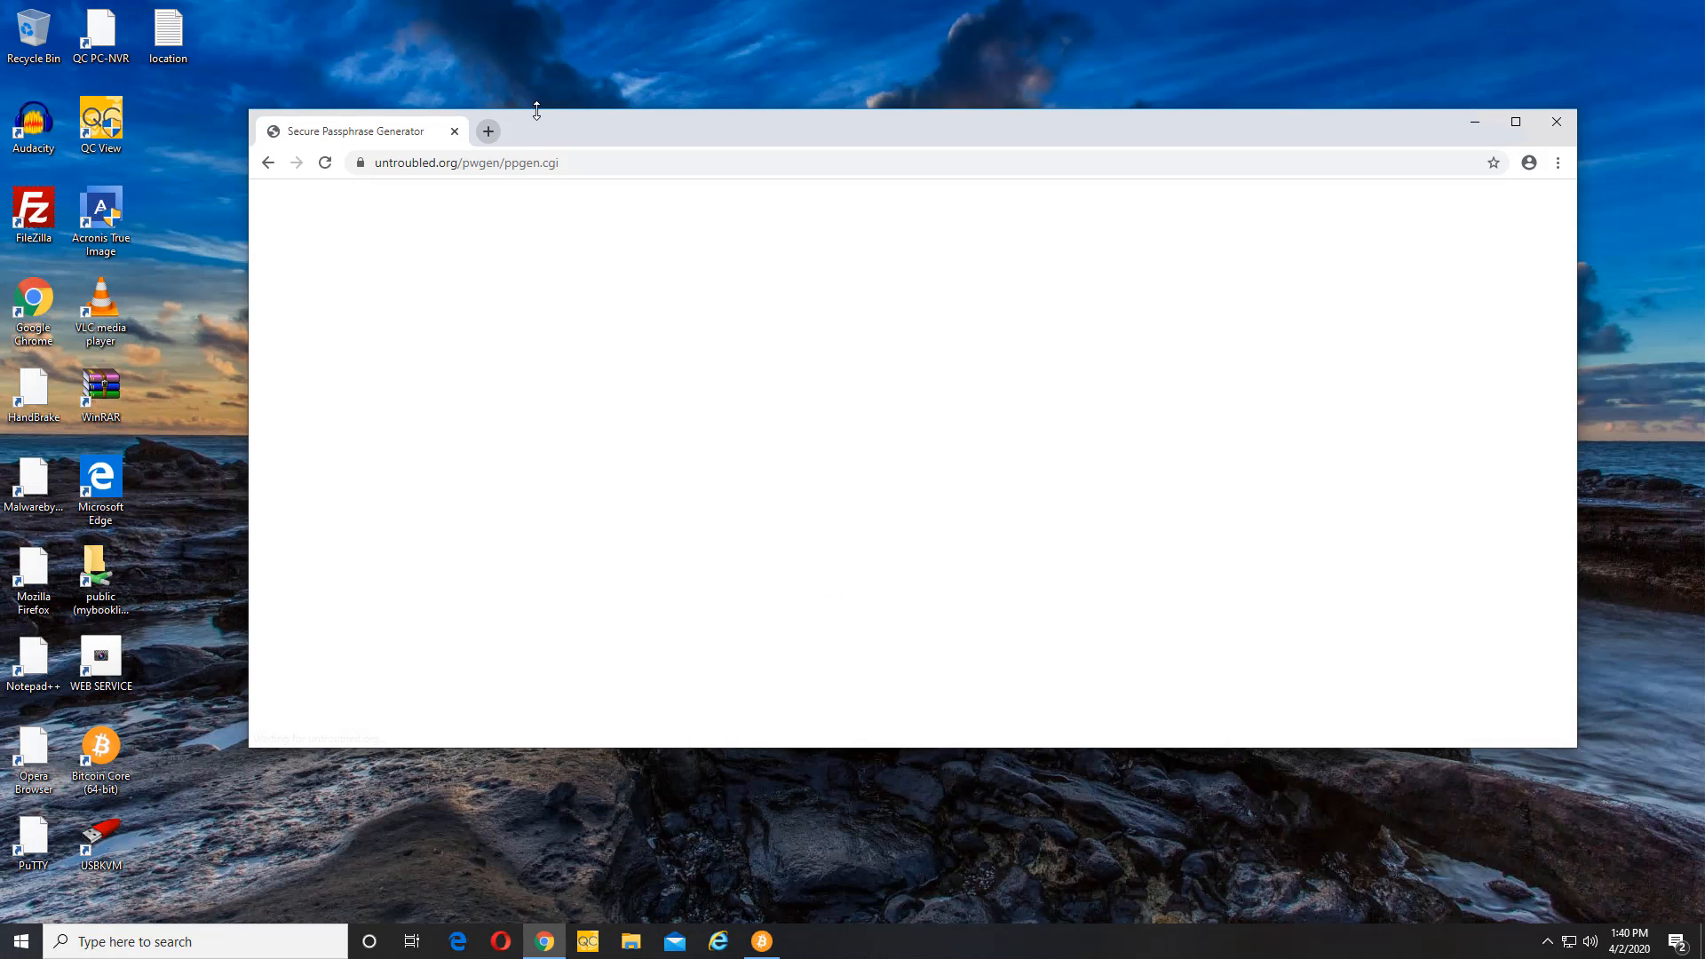
{"action": "left_click_drag", "start_coordinate": [536, 110], "coordinate": [536, 9]}
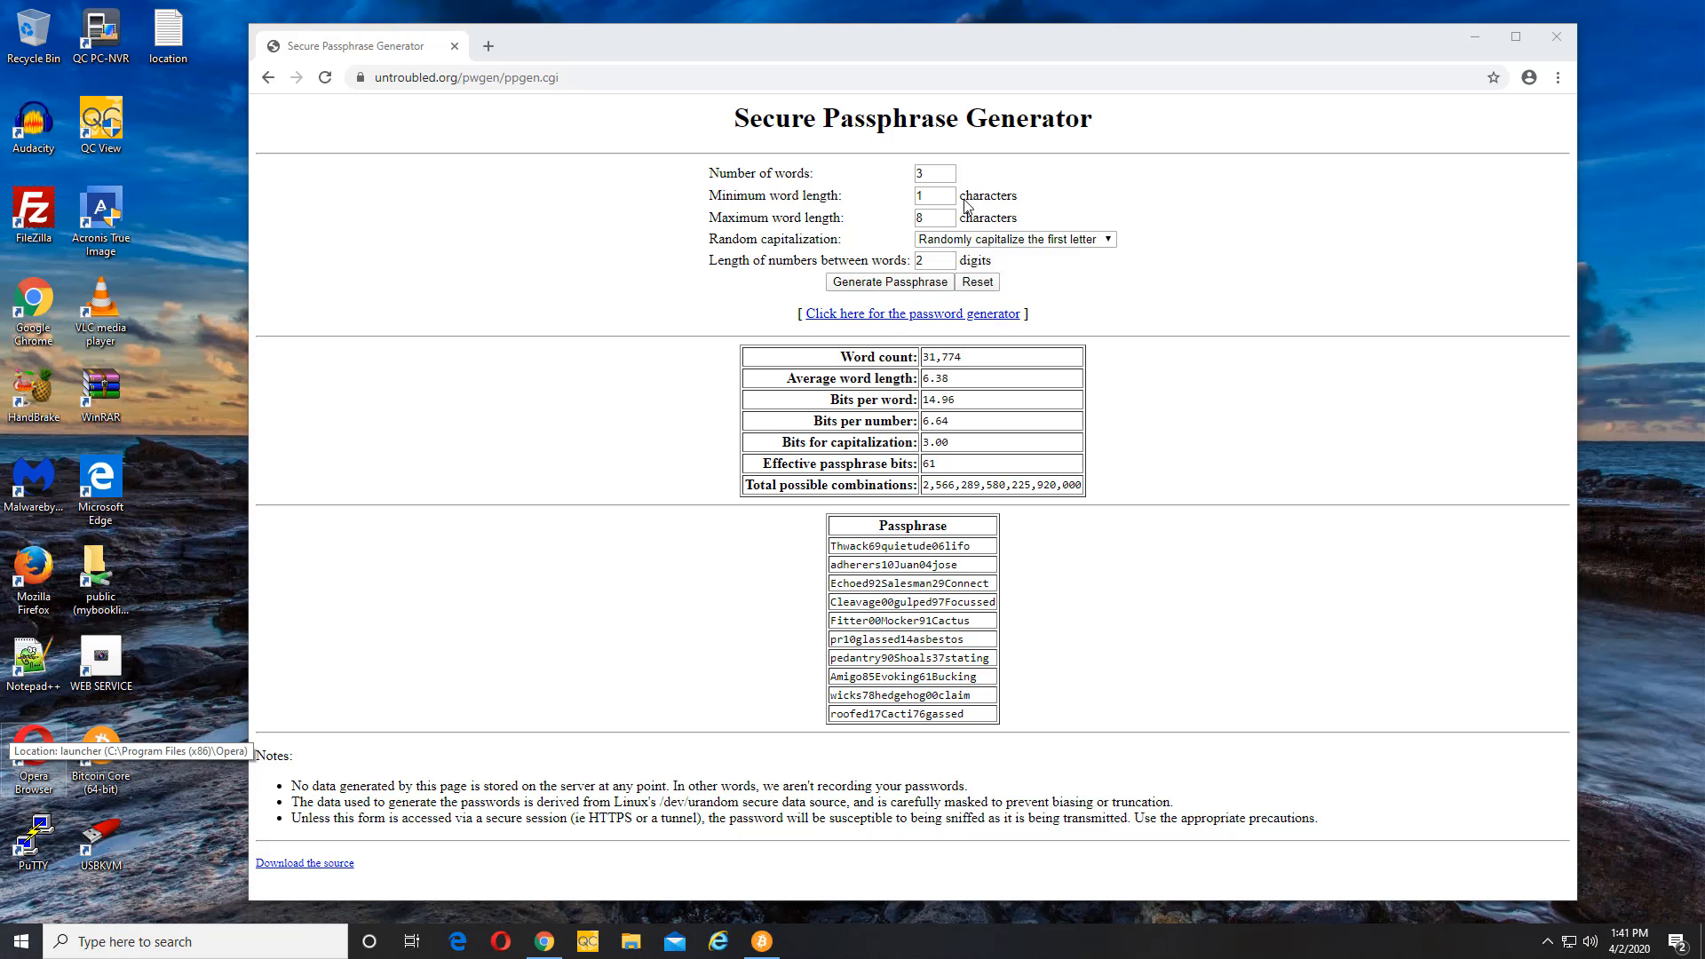
Review the passphrase generator's settings for word count, word length, random capitalization and digits between words
{"action": "left_click", "coordinate": [933, 174]}
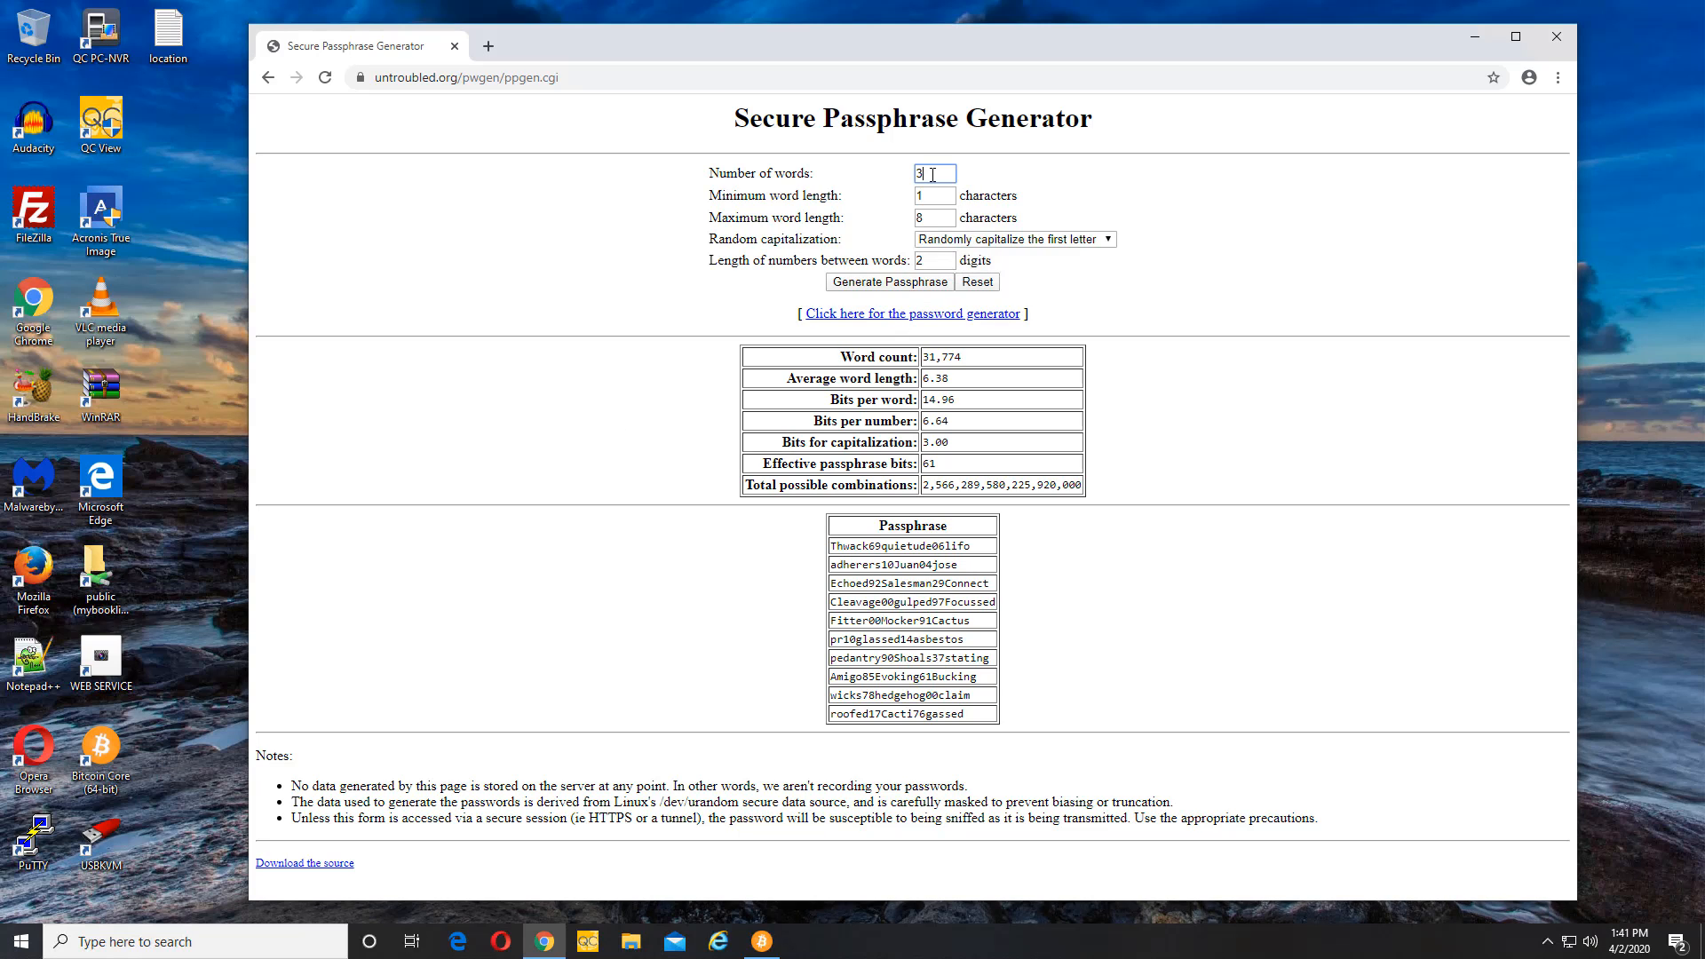
{"action": "left_click_drag", "start_coordinate": [932, 174], "coordinate": [891, 188]}
{"action": "mouse_move", "coordinate": [932, 199]}
{"action": "left_mouse_down"}
{"action": "mouse_move", "coordinate": [899, 210]}
{"action": "mouse_move", "coordinate": [912, 221]}
{"action": "left_mouse_up"}
{"action": "left_click", "coordinate": [1000, 242]}
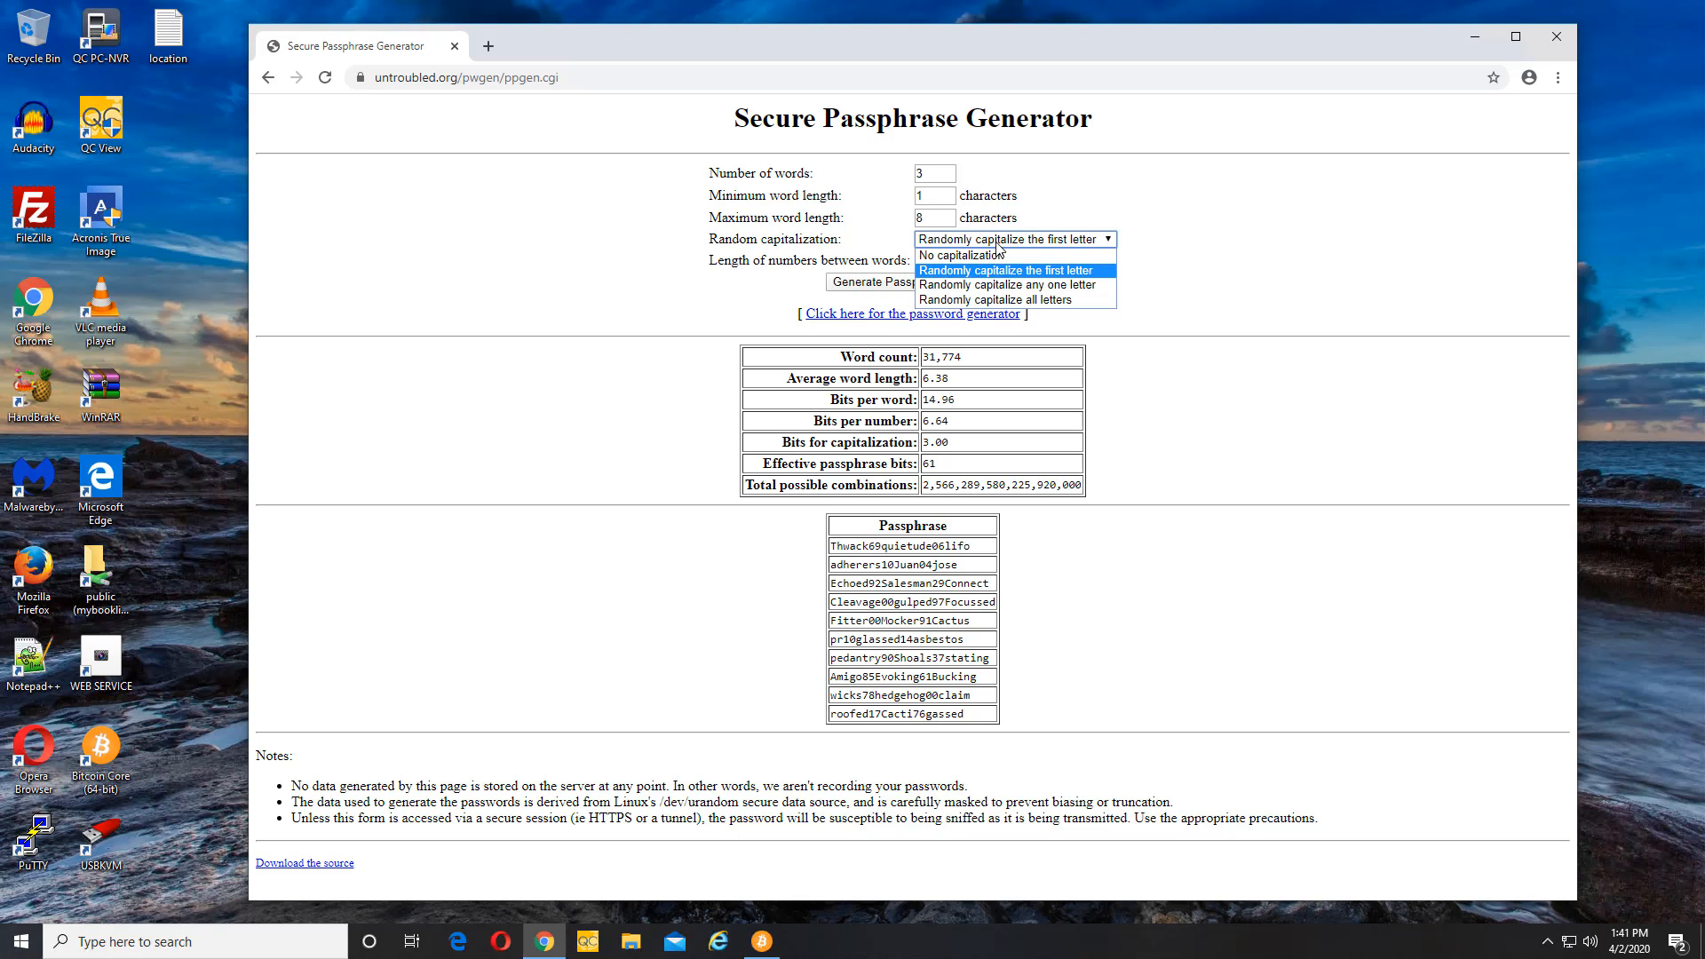
{"action": "left_click", "coordinate": [997, 242]}
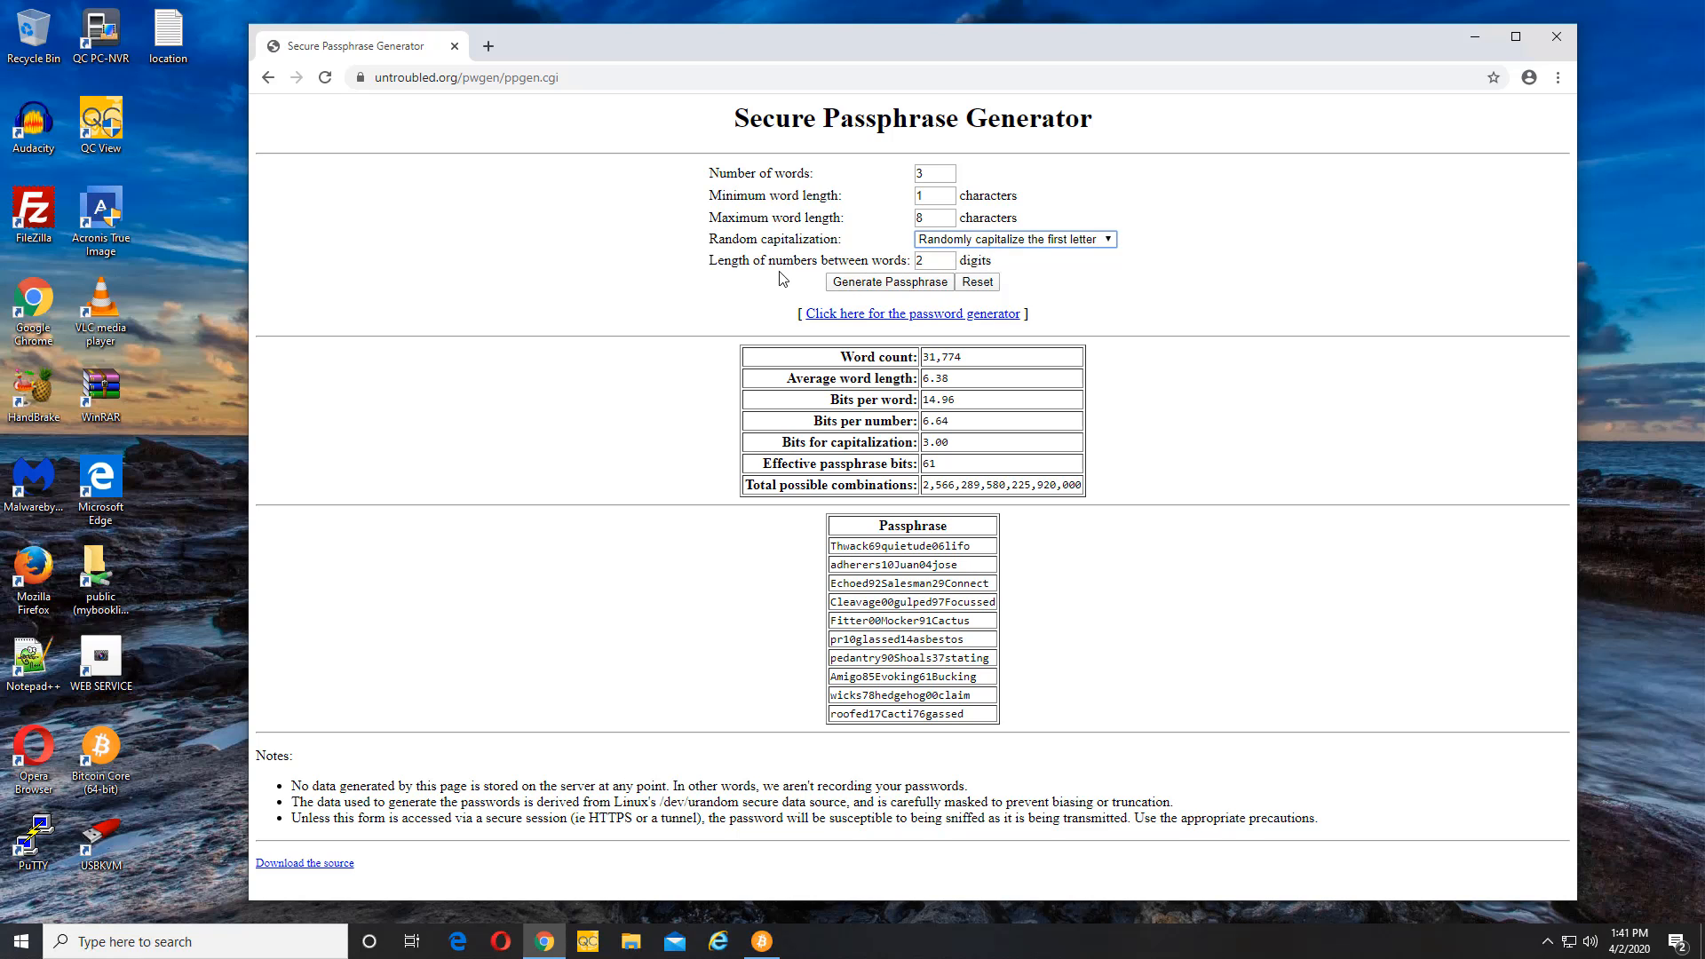
{"action": "left_click", "coordinate": [933, 264]}
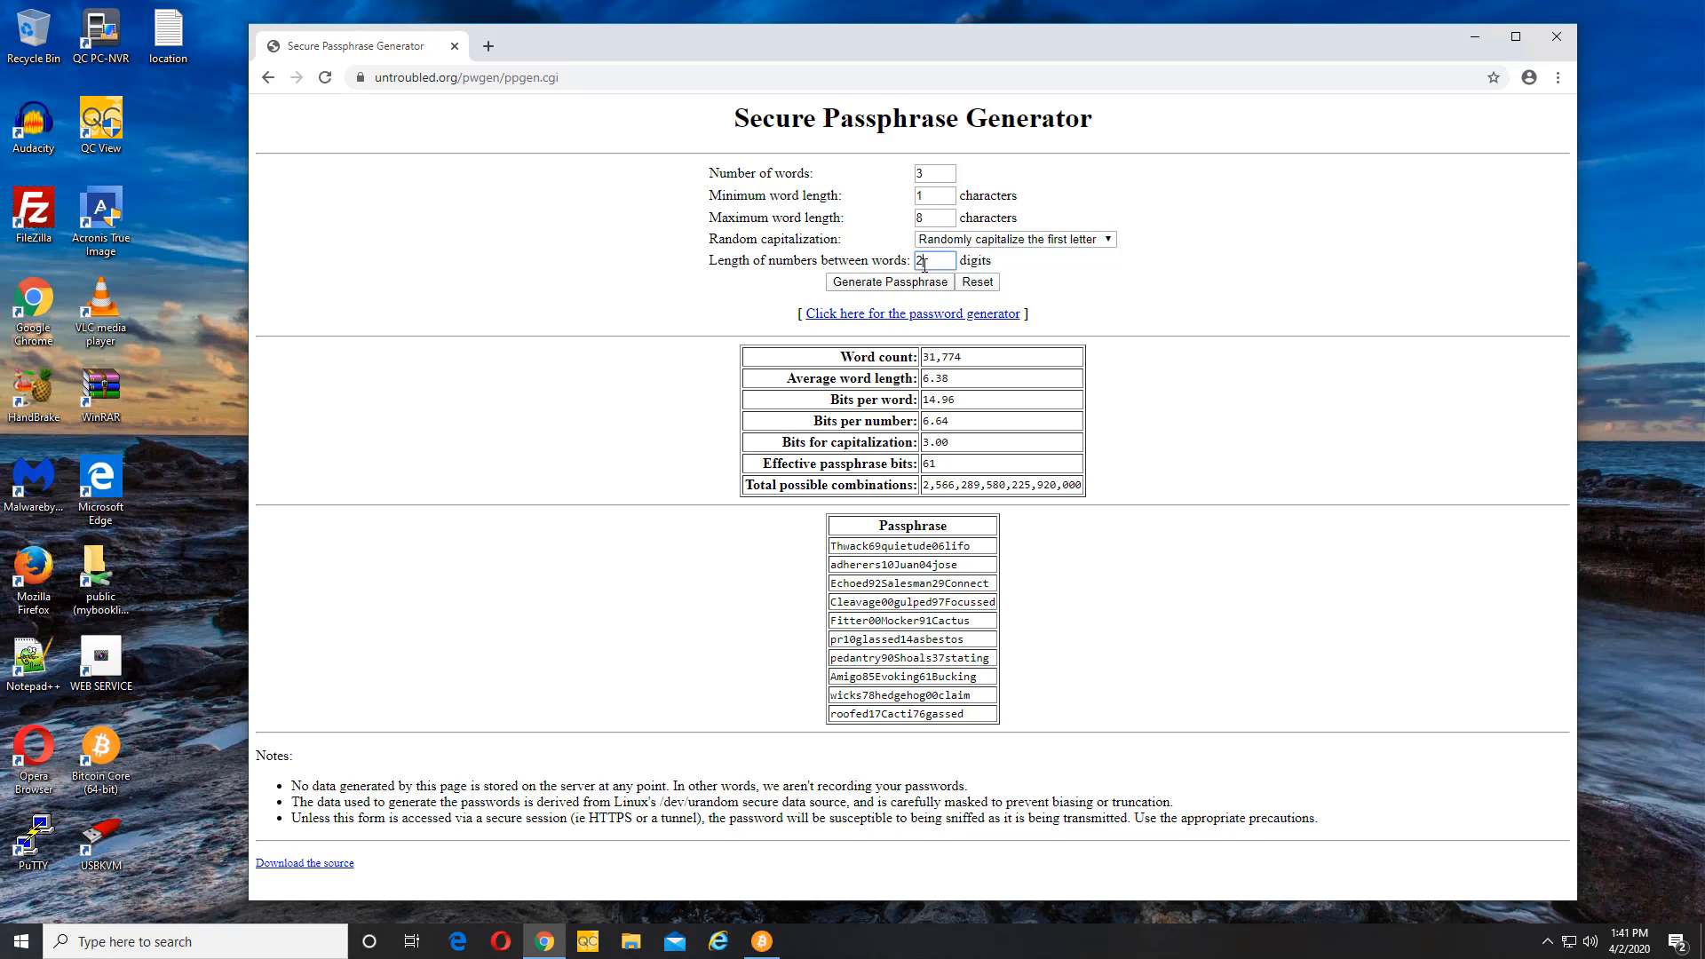
Generate passphrases with the number of words set to 5 and the minimum word length set to 5 characters
{"action": "double_click", "coordinate": [933, 173]}
{"action": "type", "text": "5"}
{"action": "left_click", "coordinate": [931, 194]}
{"action": "left_click_drag", "start_coordinate": [945, 199], "coordinate": [848, 208]}
{"action": "type", "text": "5"}
{"action": "left_click", "coordinate": [991, 211]}
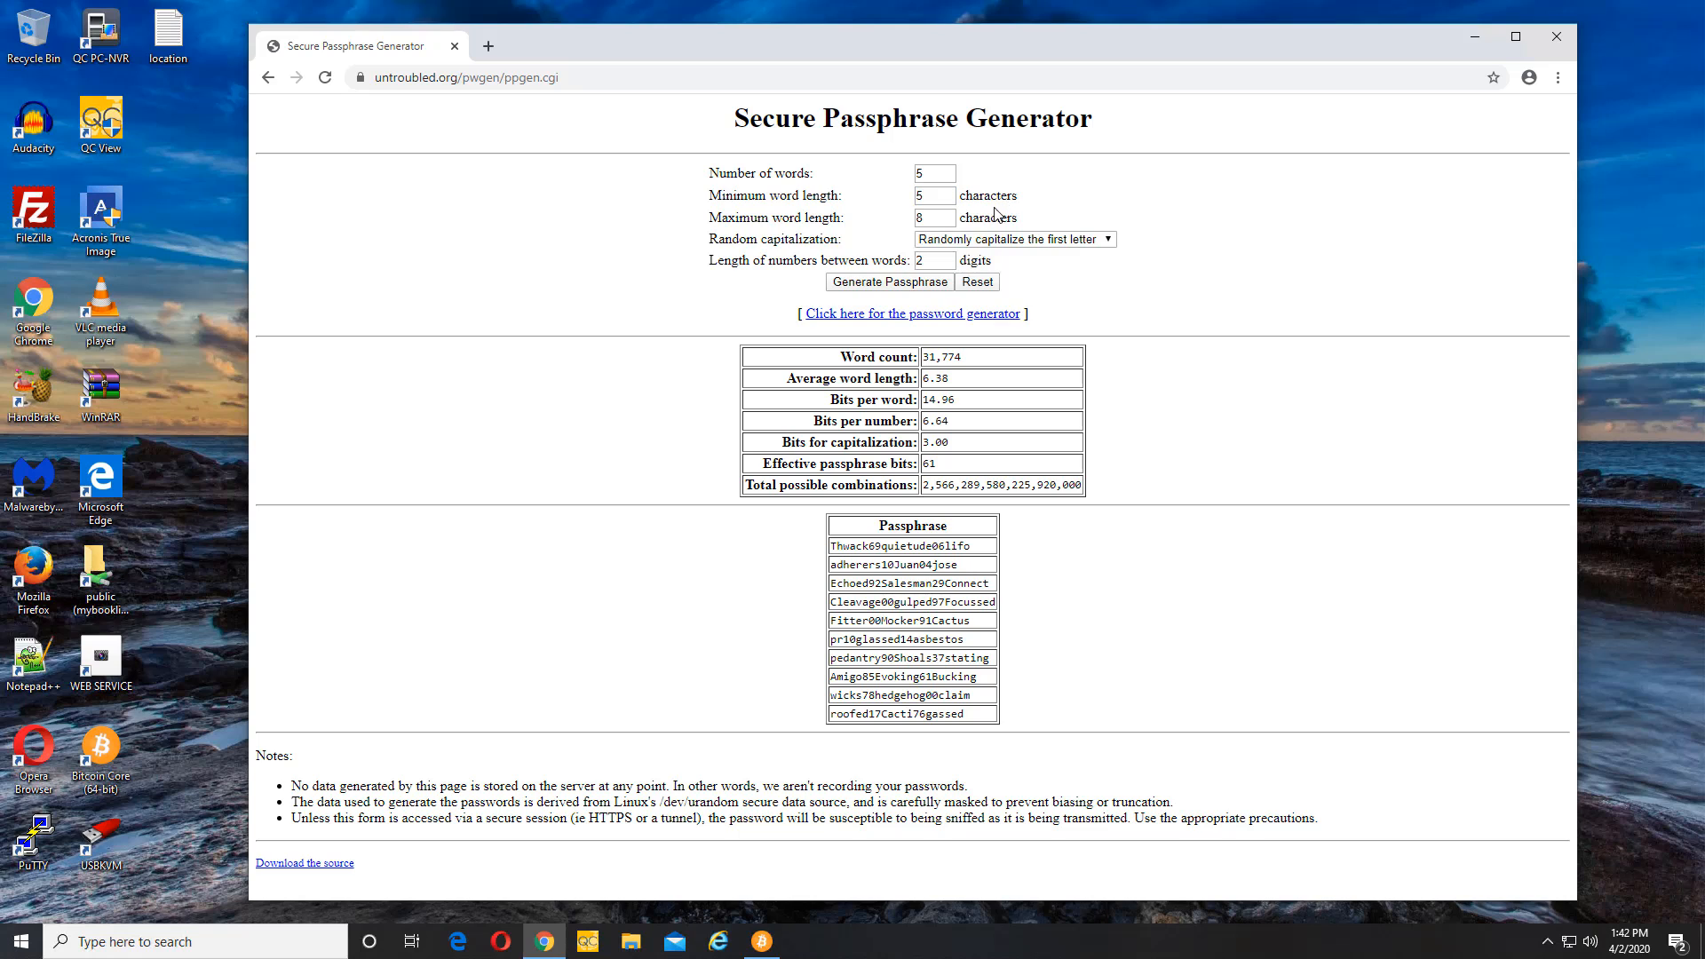
{"action": "left_click", "coordinate": [940, 281]}
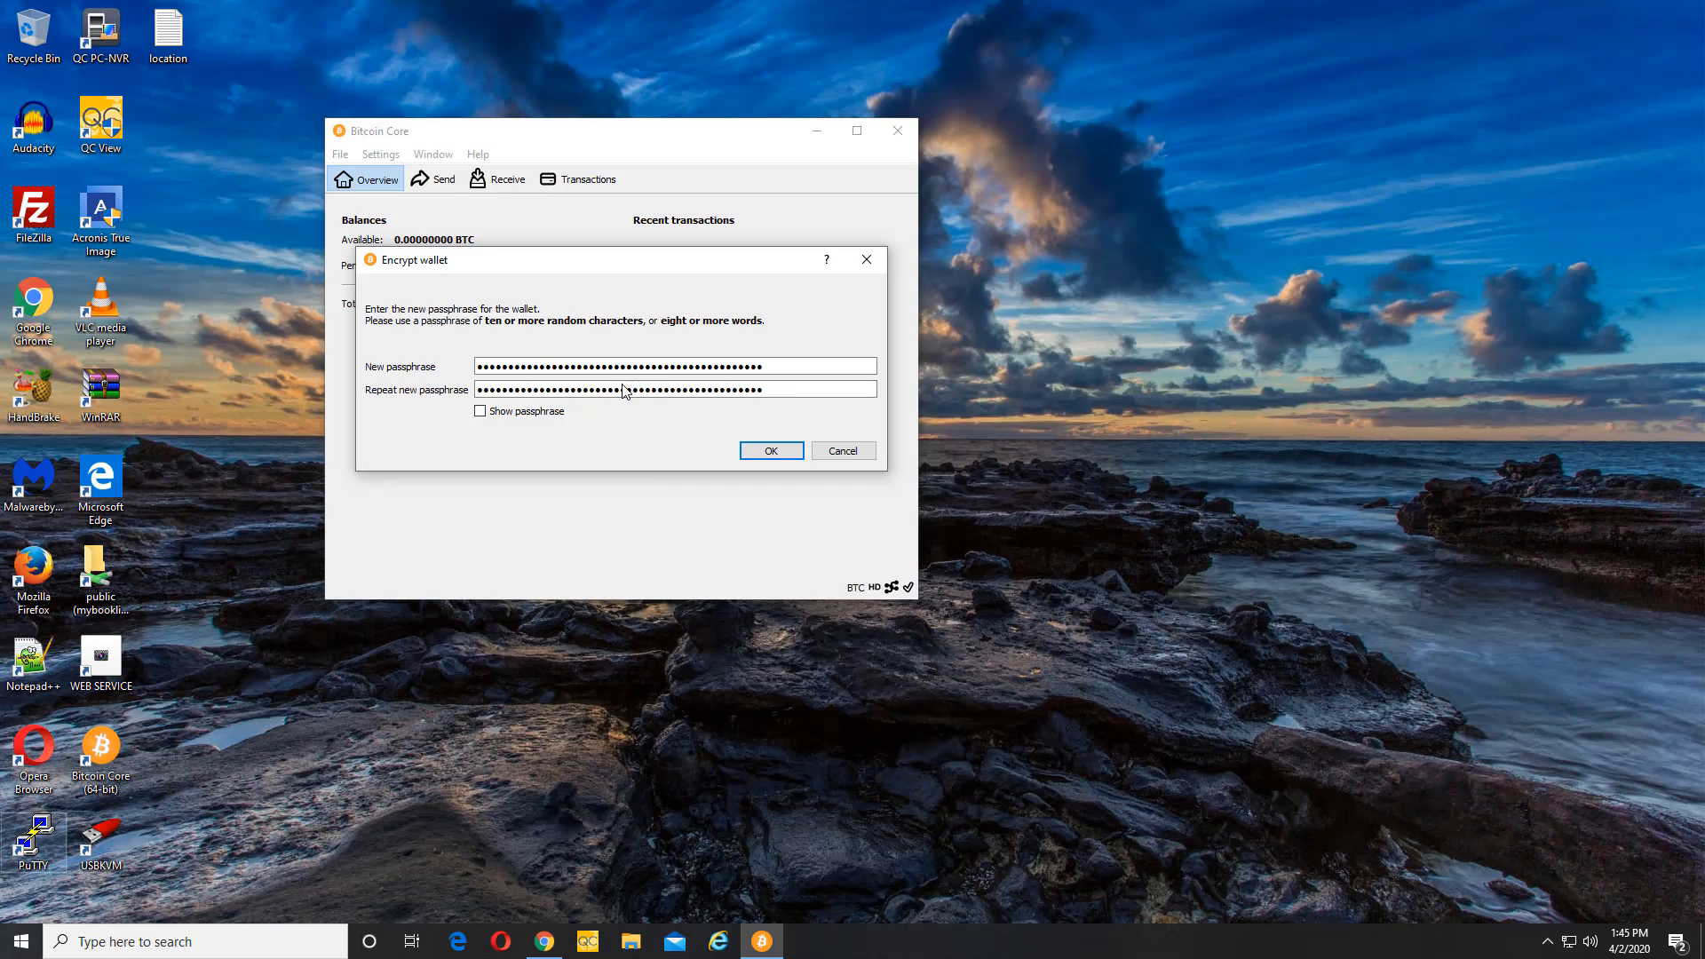
Submit the new passphrase in Bitcoin Core and confirm encryption of the April 2020 wallet
{"action": "left_click", "coordinate": [780, 454]}
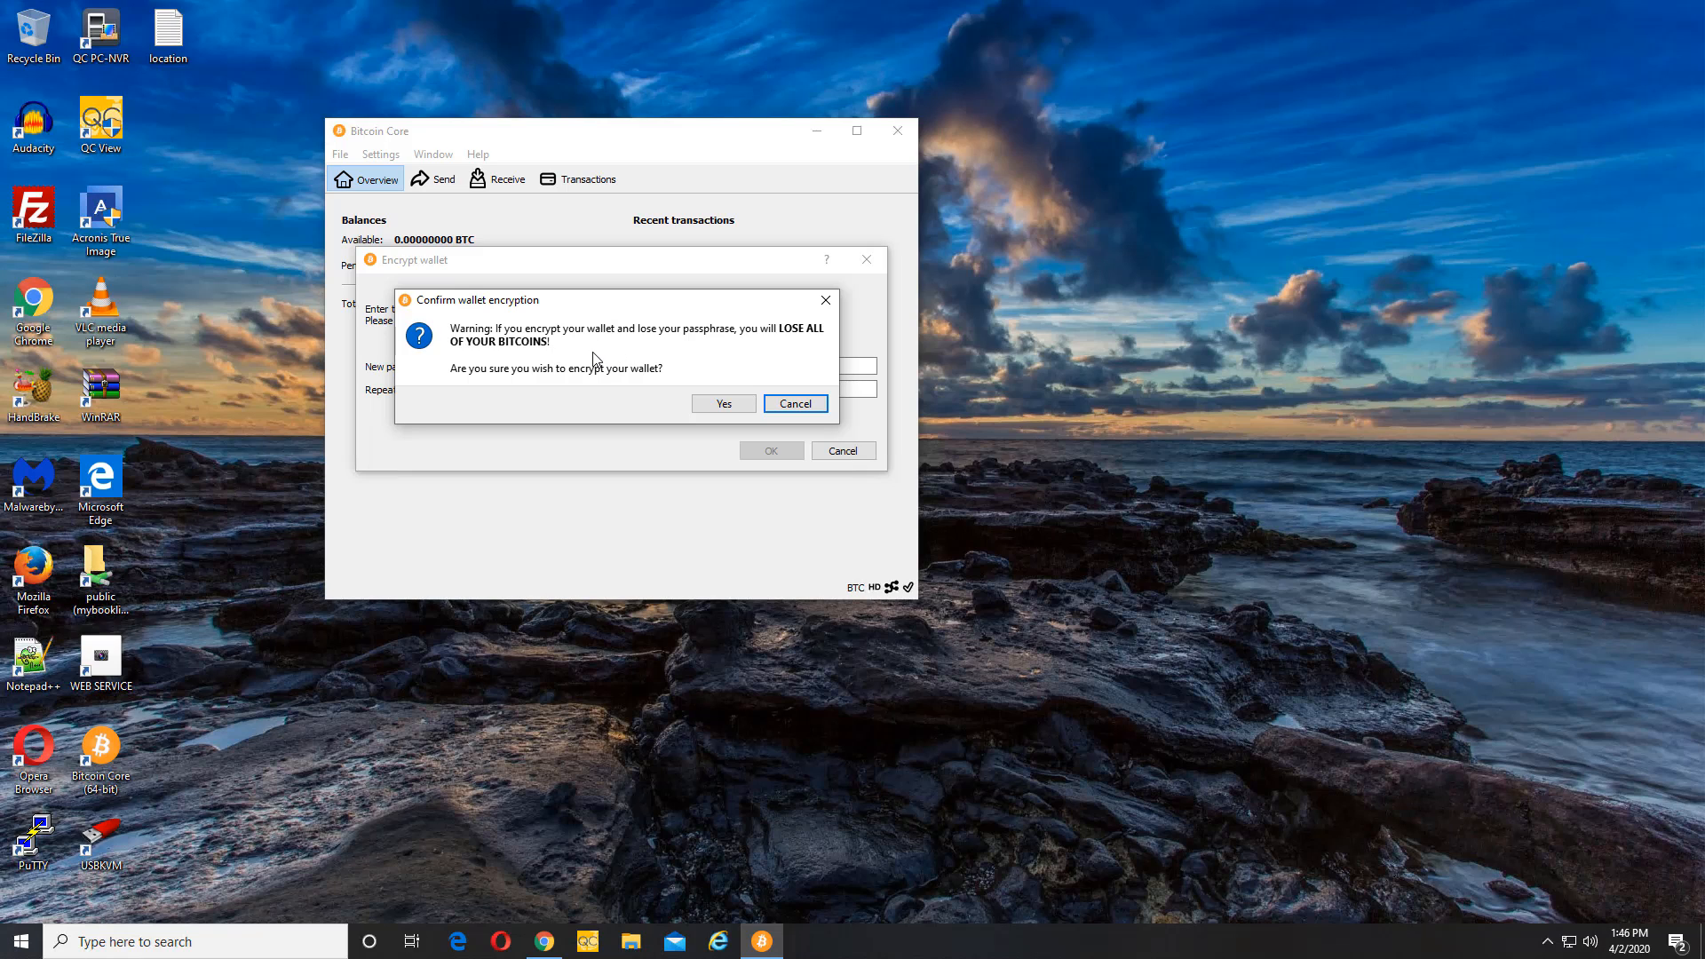
{"action": "left_click", "coordinate": [724, 405]}
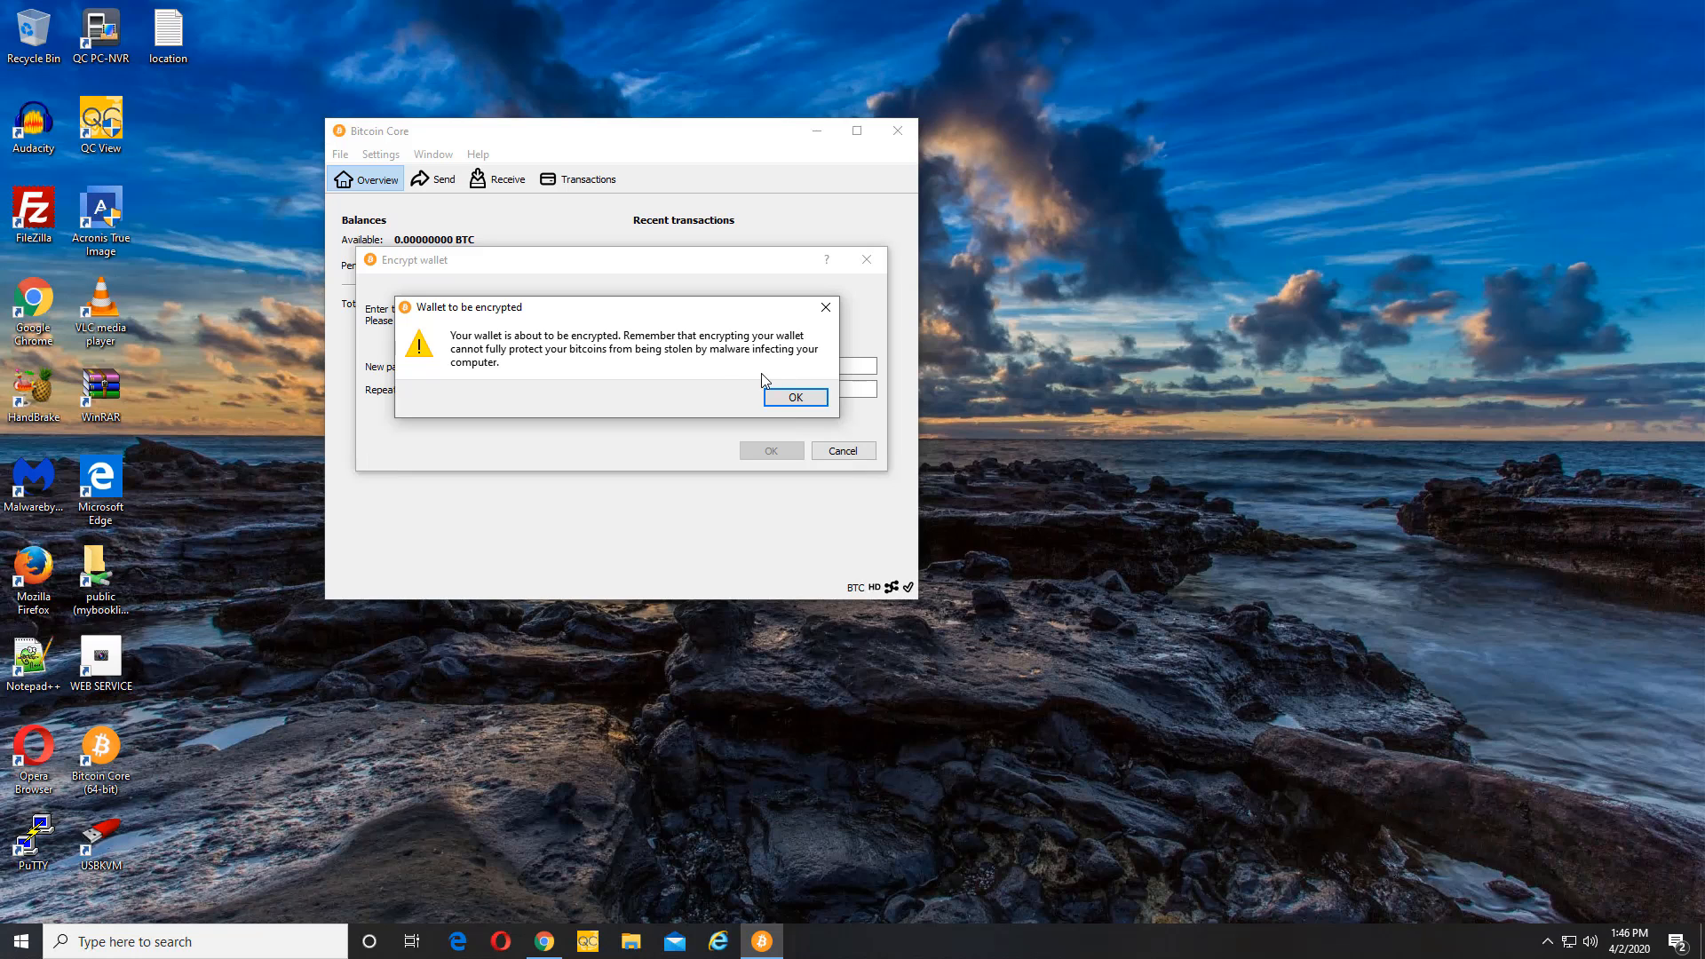
{"action": "left_click", "coordinate": [788, 398]}
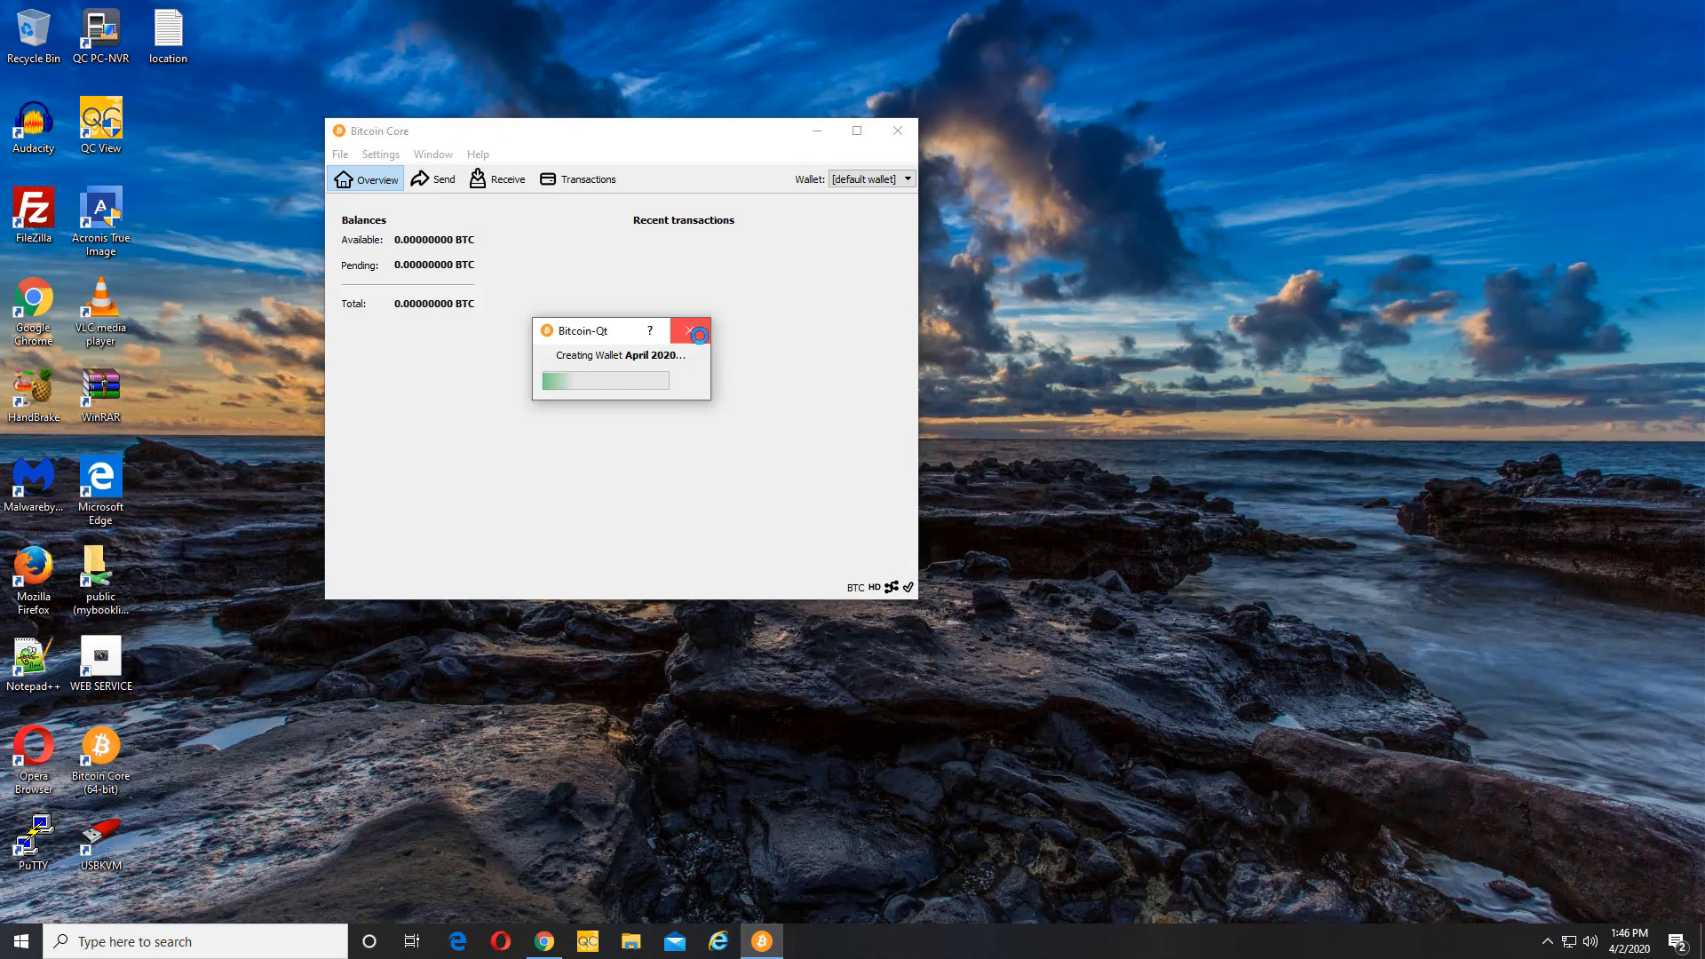
{"action": "left_click", "coordinate": [877, 205]}
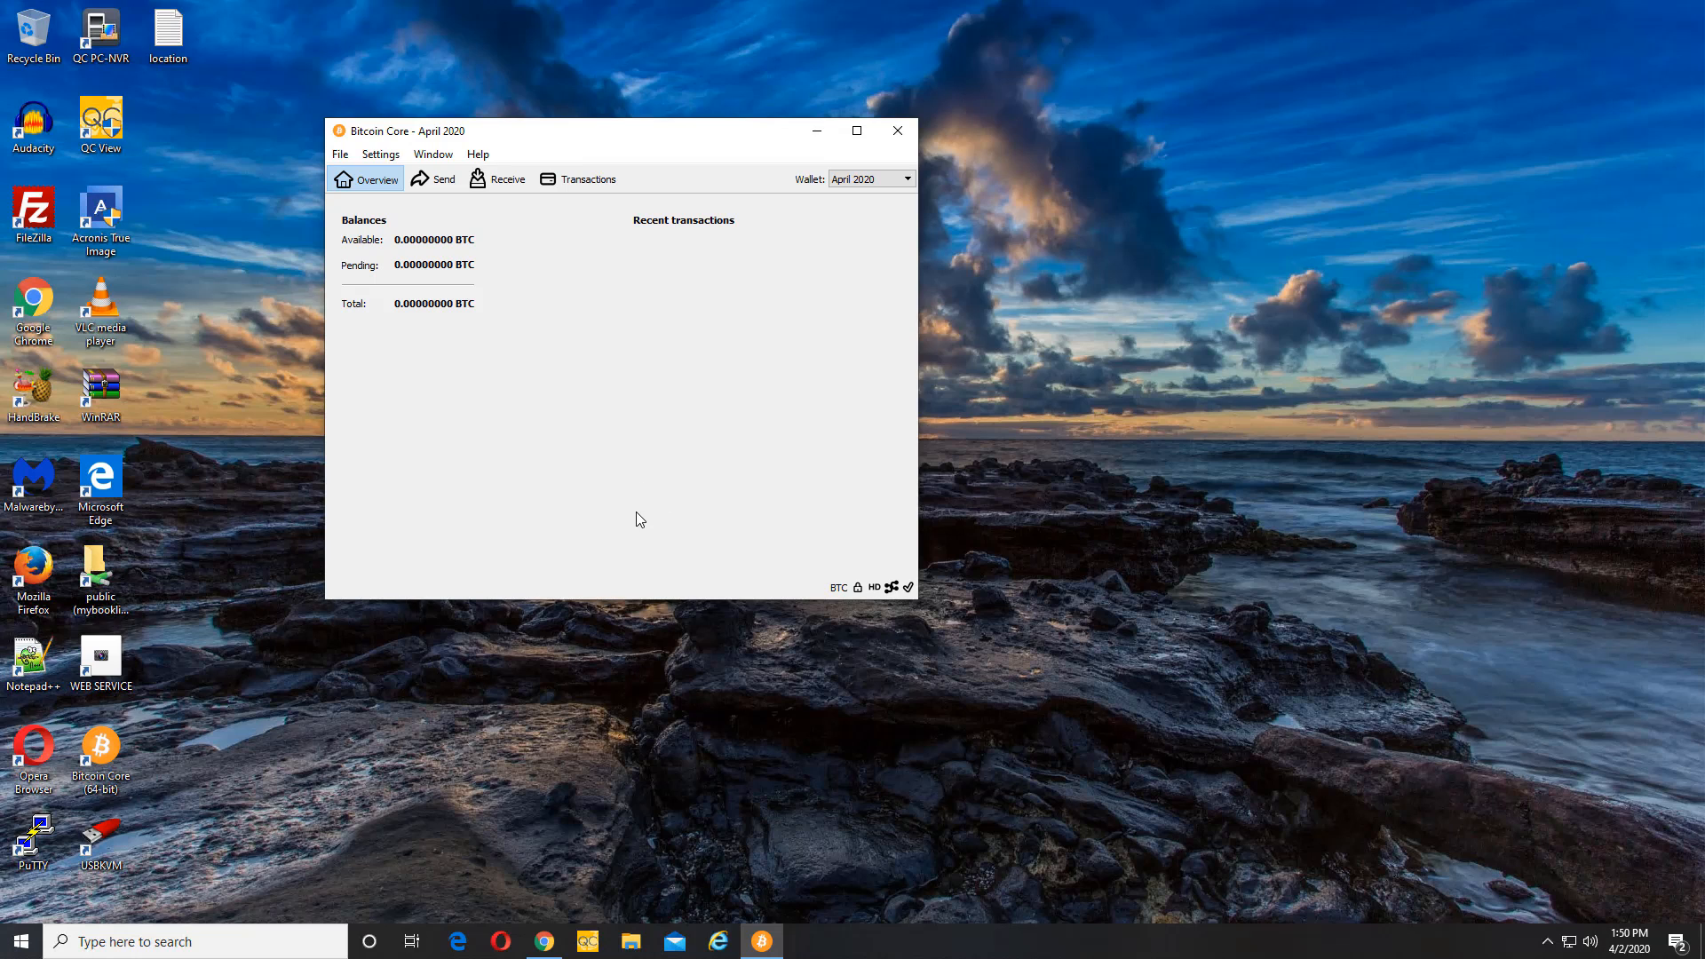
Open the form for receiving payments into the April 2020 wallet
{"action": "left_click", "coordinate": [508, 184]}
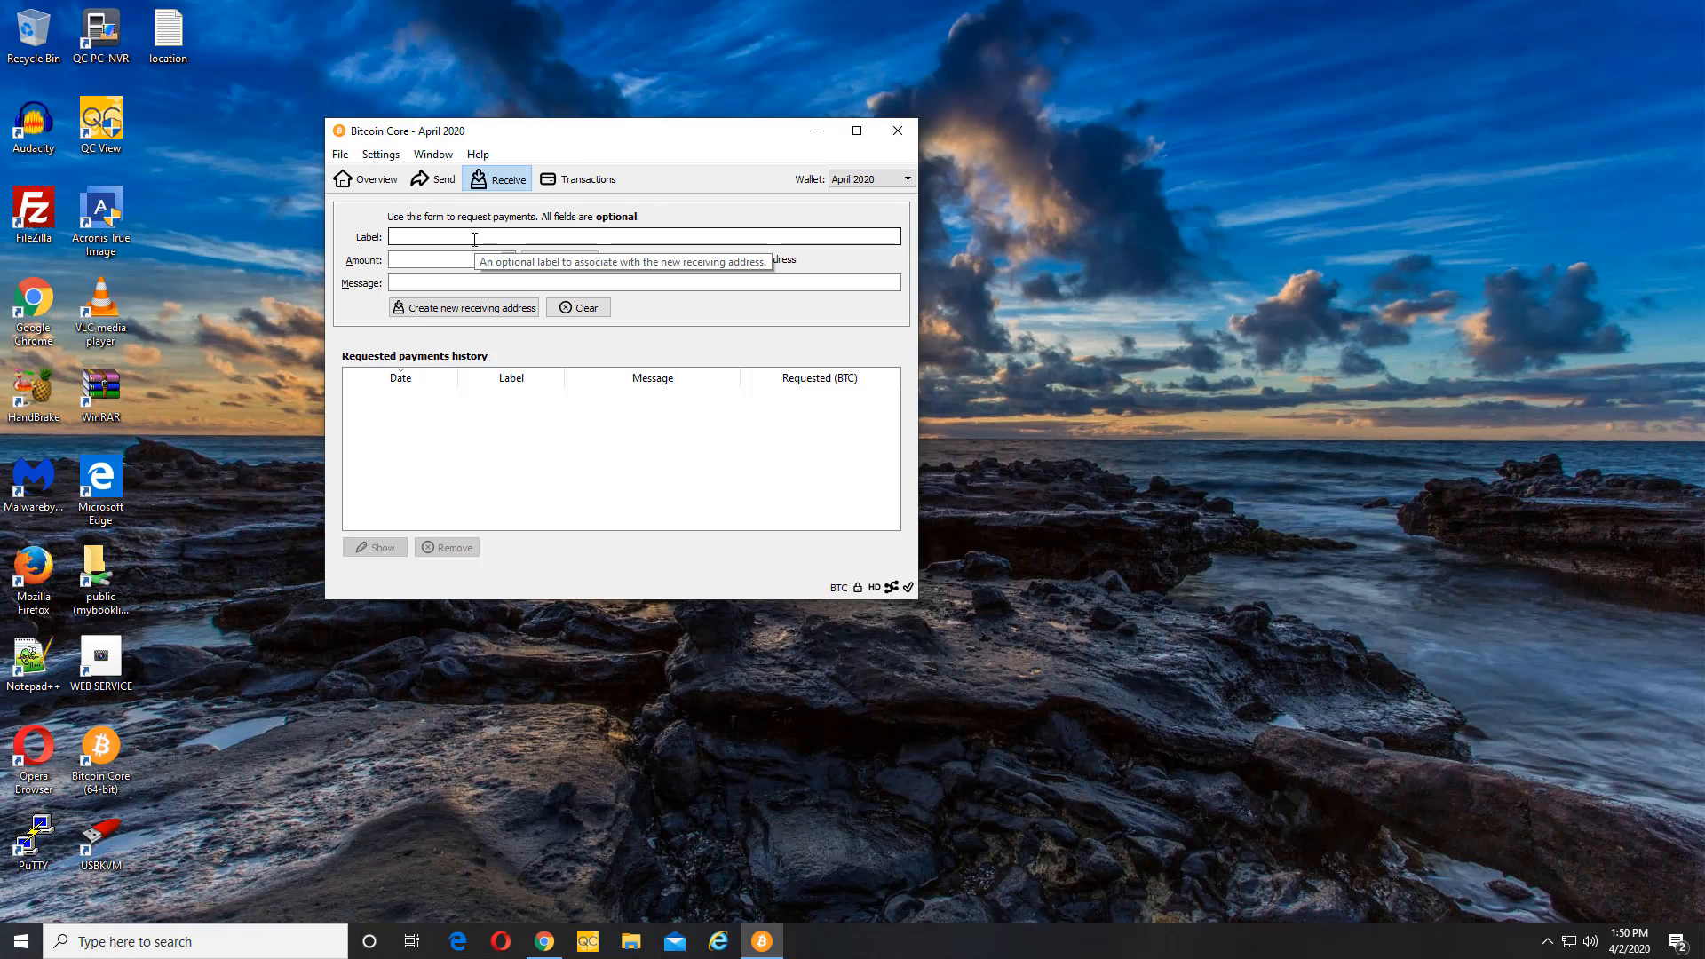
Fill in the payment request with label April 2nd 2020 and amount 0.0290 BTC, and clear the whole form
{"action": "type", "text": "April 2nd 2020"}
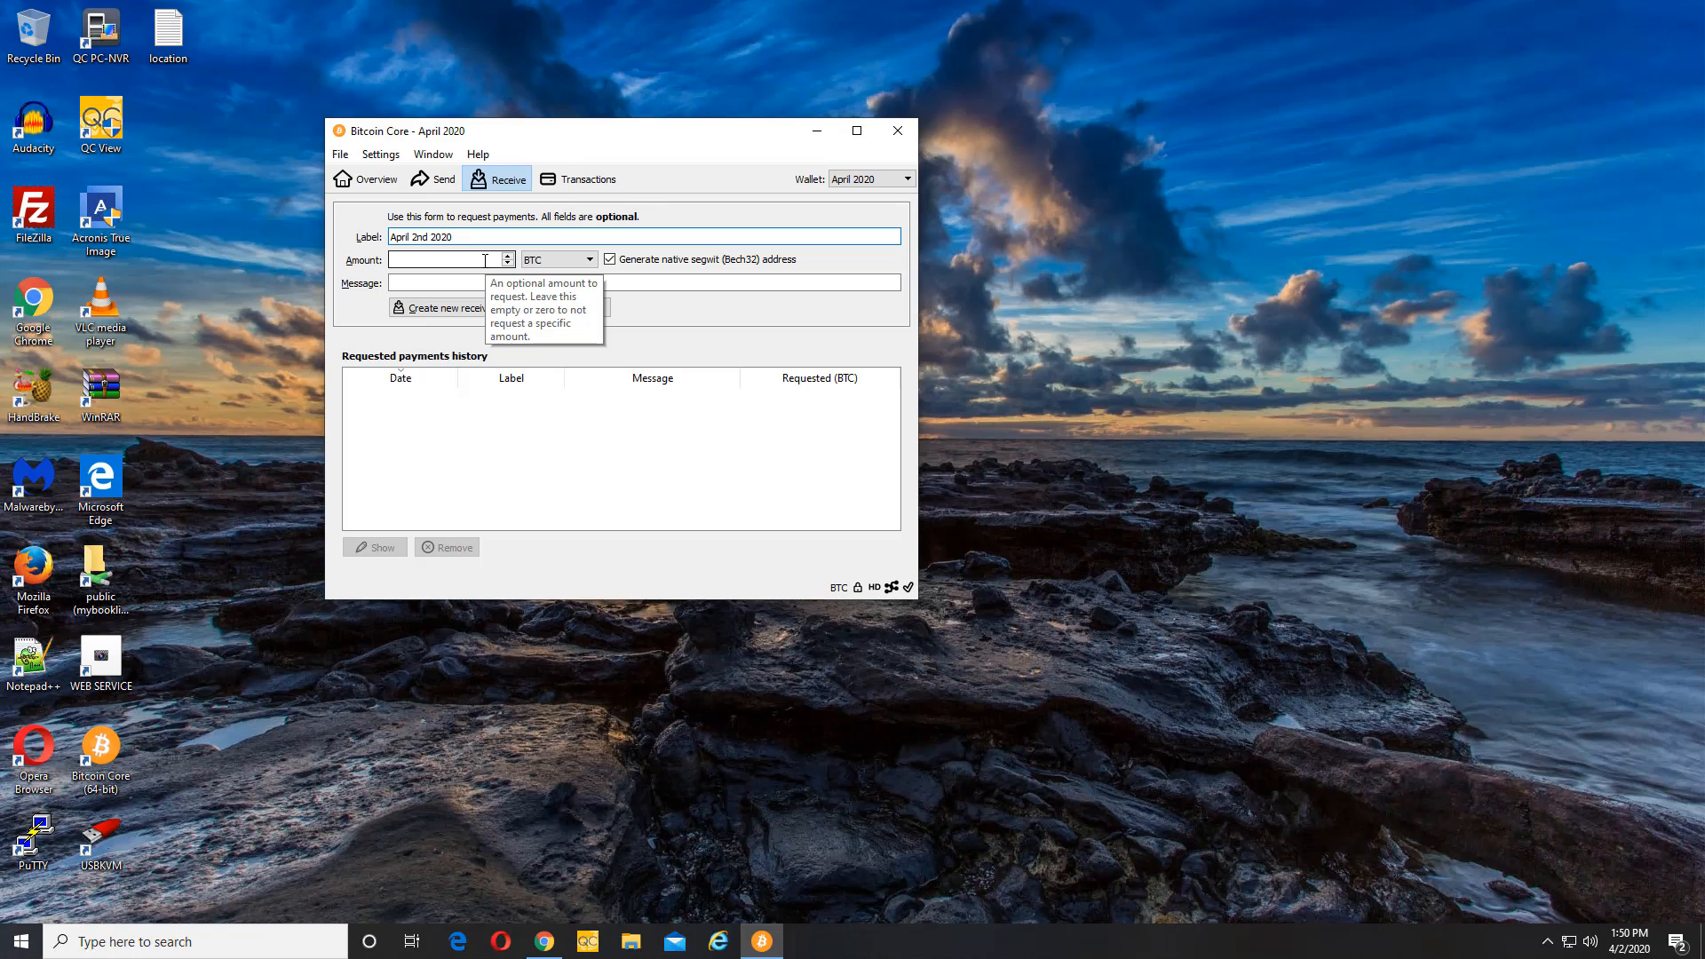
{"action": "left_click", "coordinate": [550, 263]}
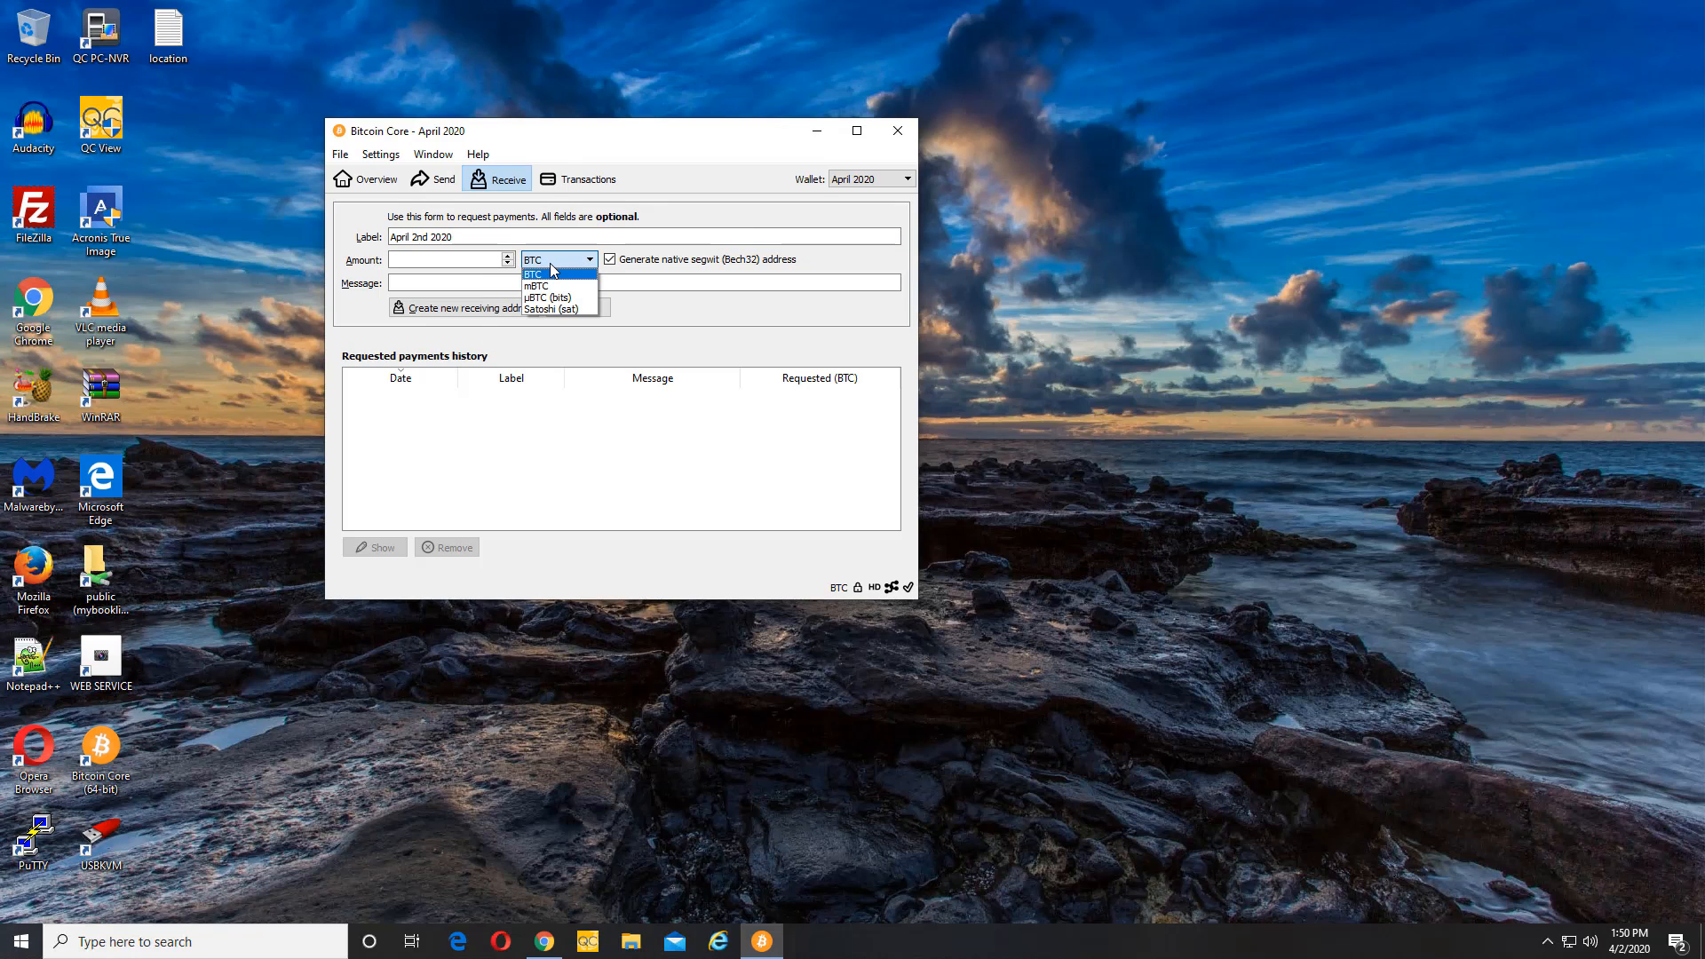
{"action": "left_click", "coordinate": [551, 266]}
{"action": "left_click", "coordinate": [446, 260]}
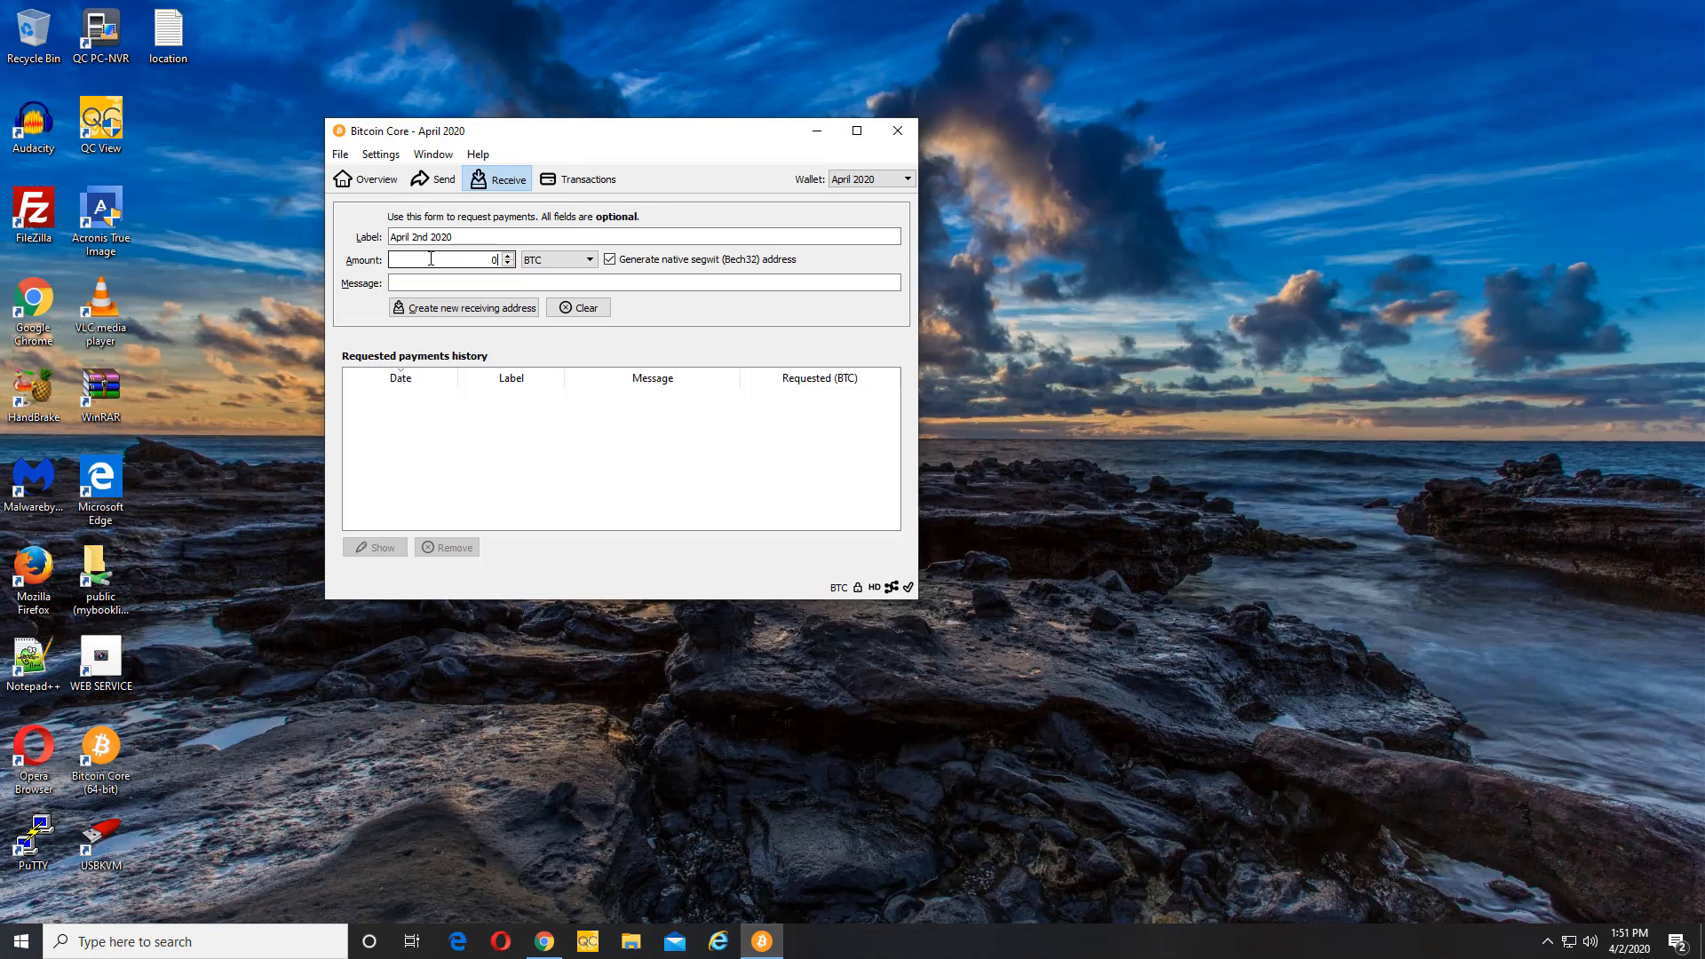
{"action": "type", "text": "0.0290"}
{"action": "left_click", "coordinate": [513, 284]}
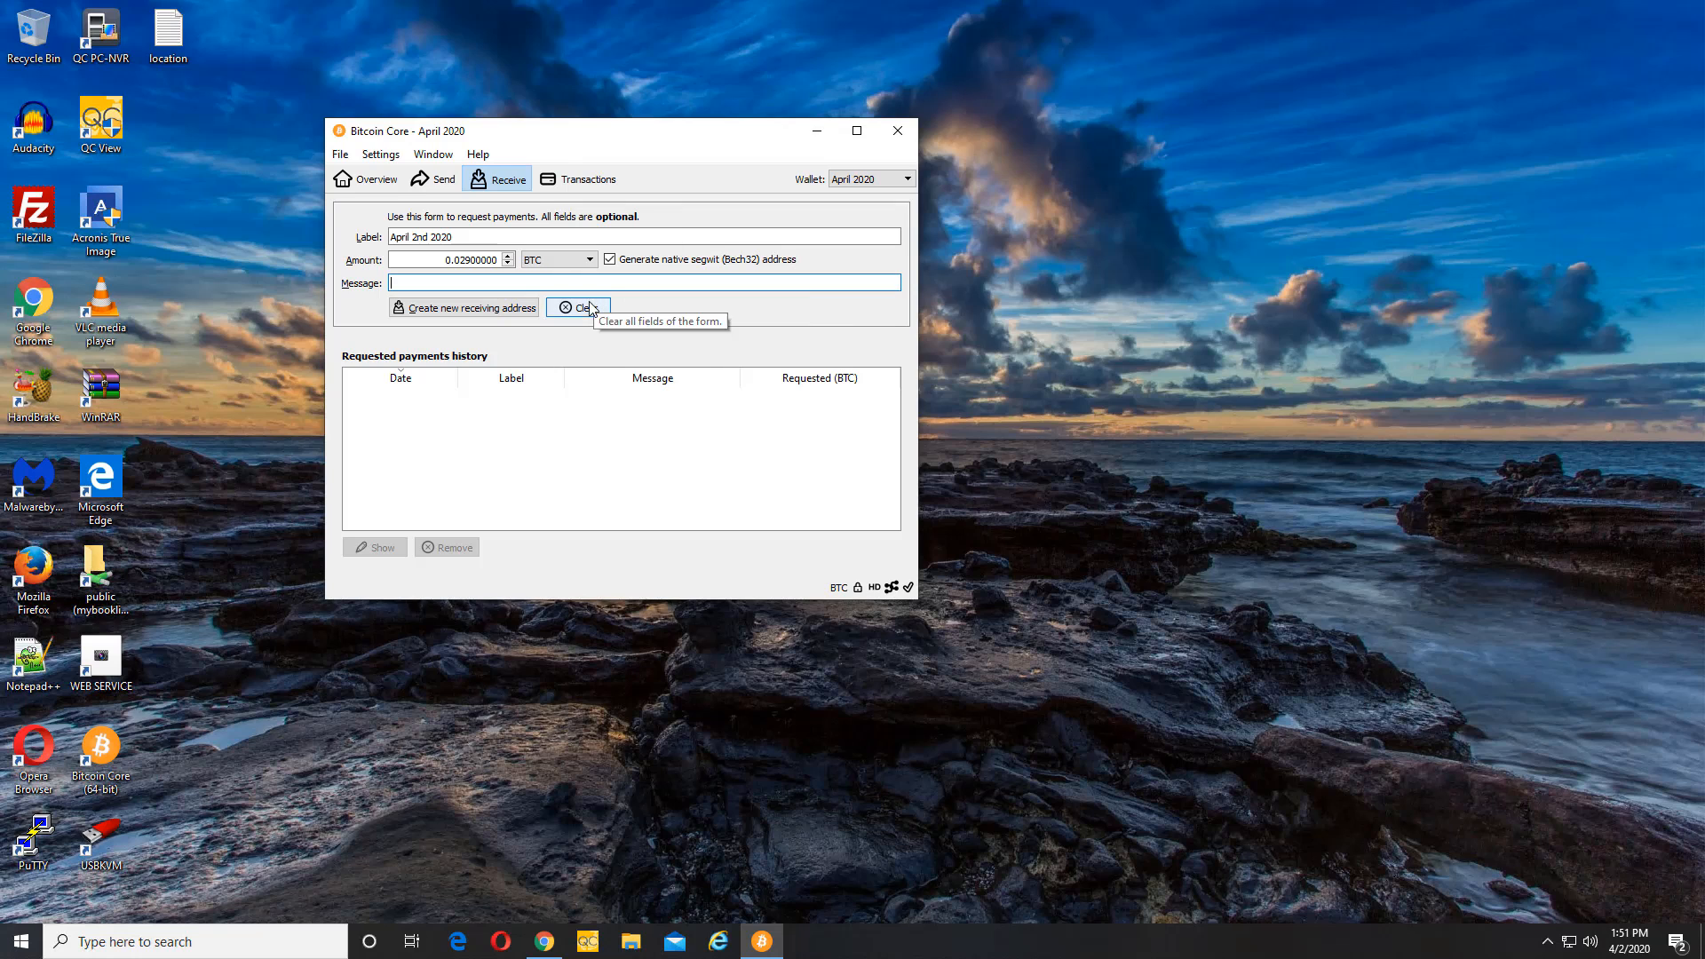
{"action": "left_click", "coordinate": [592, 308]}
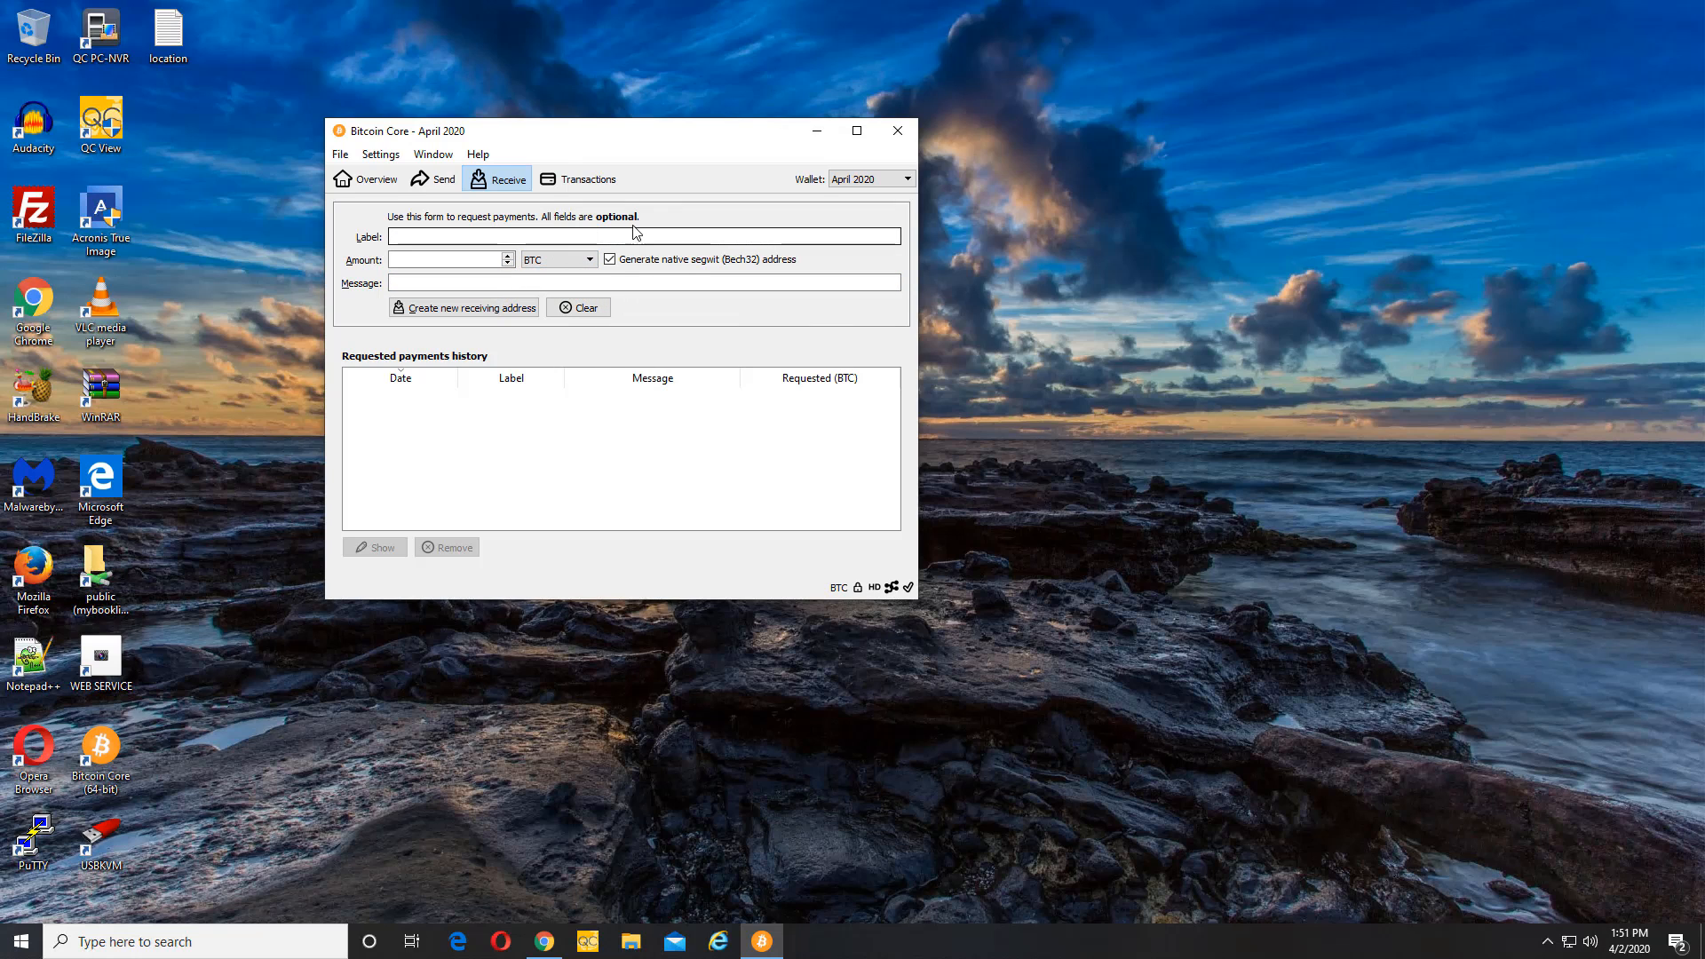
Create a new native segwit receiving address with label, amount and message left blank, and close its payment request
{"action": "left_click", "coordinate": [404, 290]}
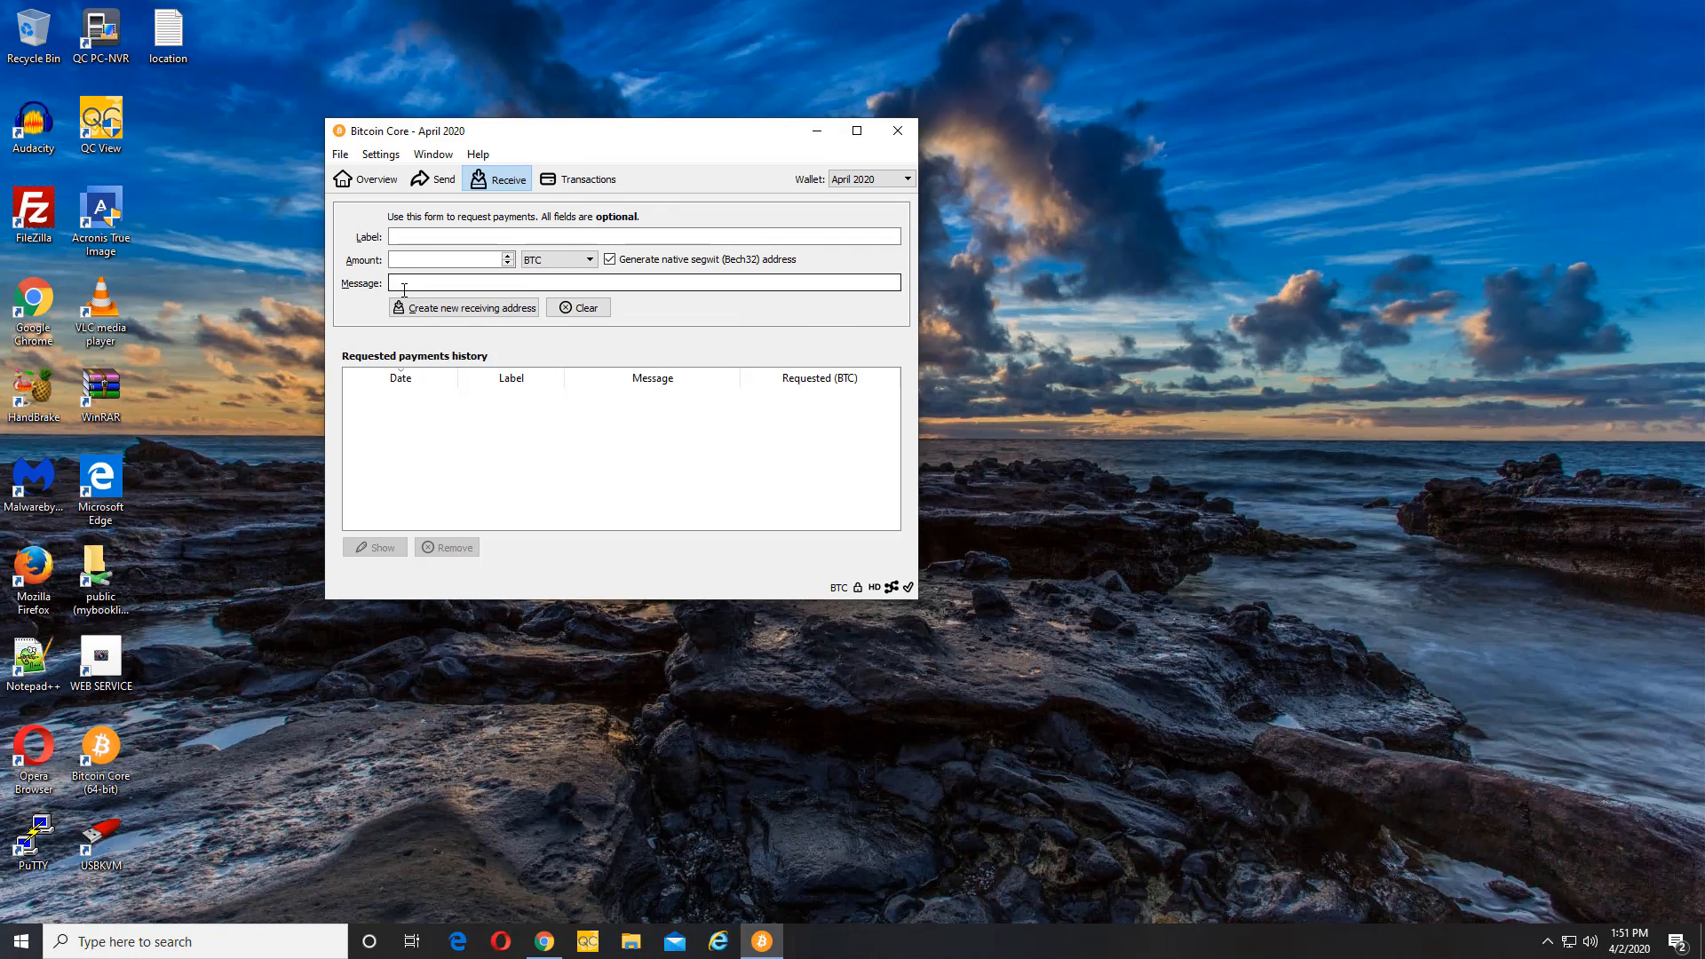
{"action": "left_click", "coordinate": [477, 311]}
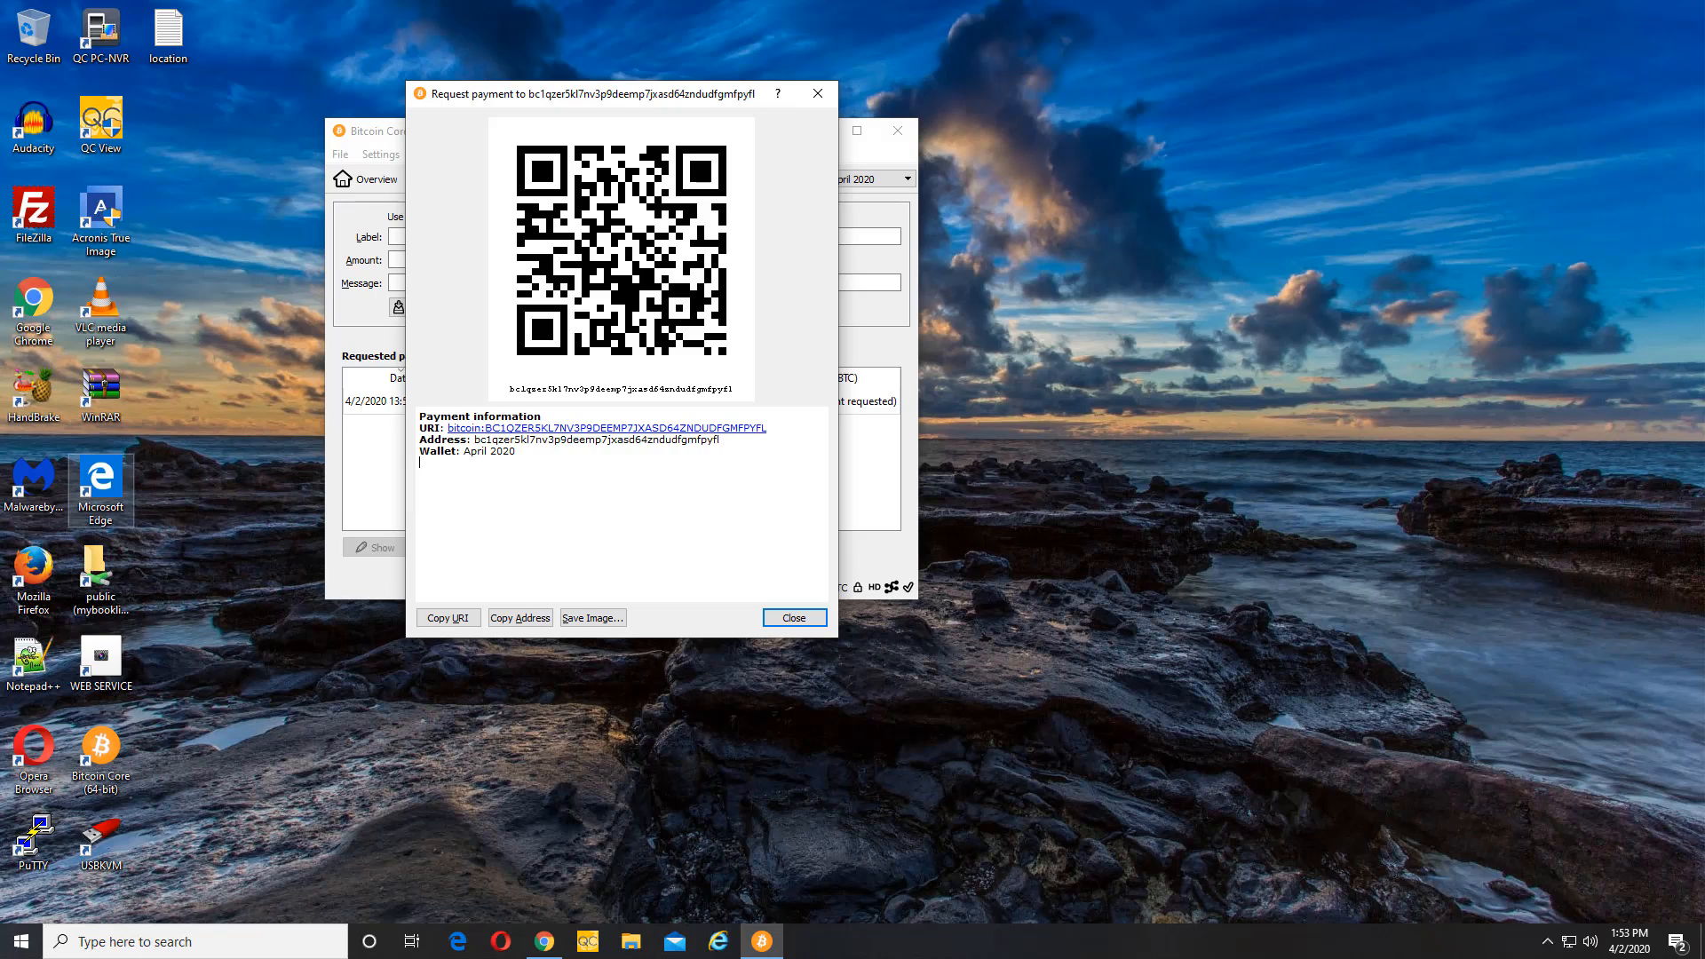
{"action": "left_click", "coordinate": [793, 619]}
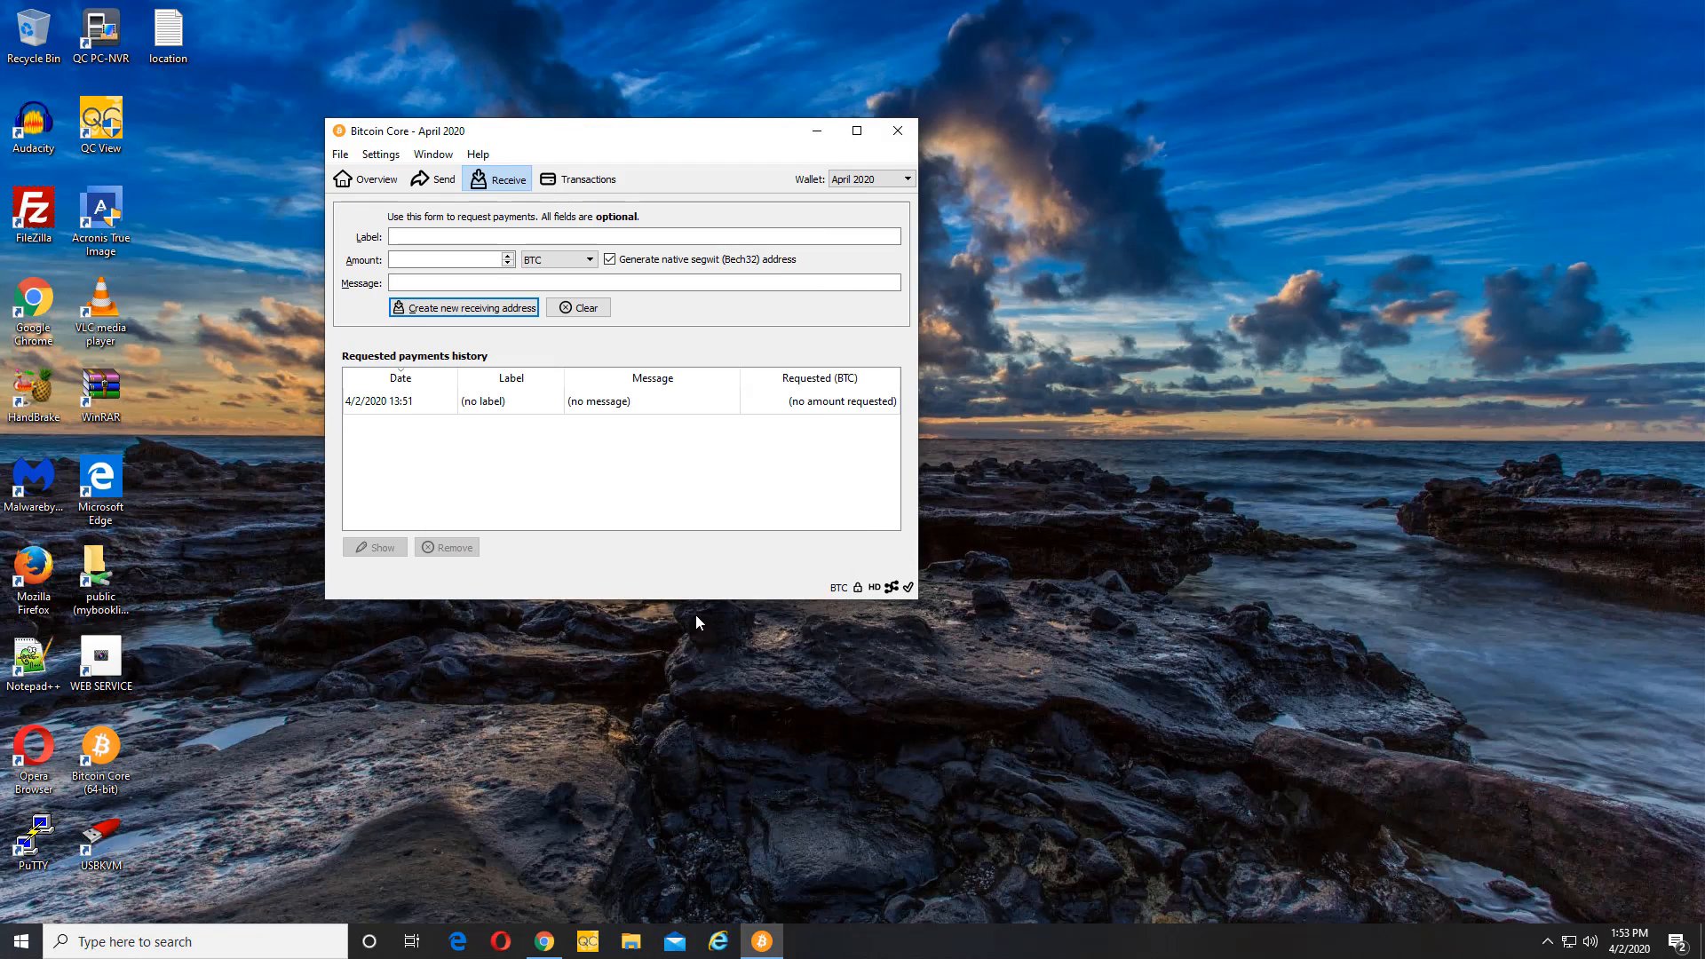
Check the April 2020 wallet's overview for the incoming transaction and its pending balance, dismissing the transaction notification
{"action": "left_click", "coordinate": [386, 182]}
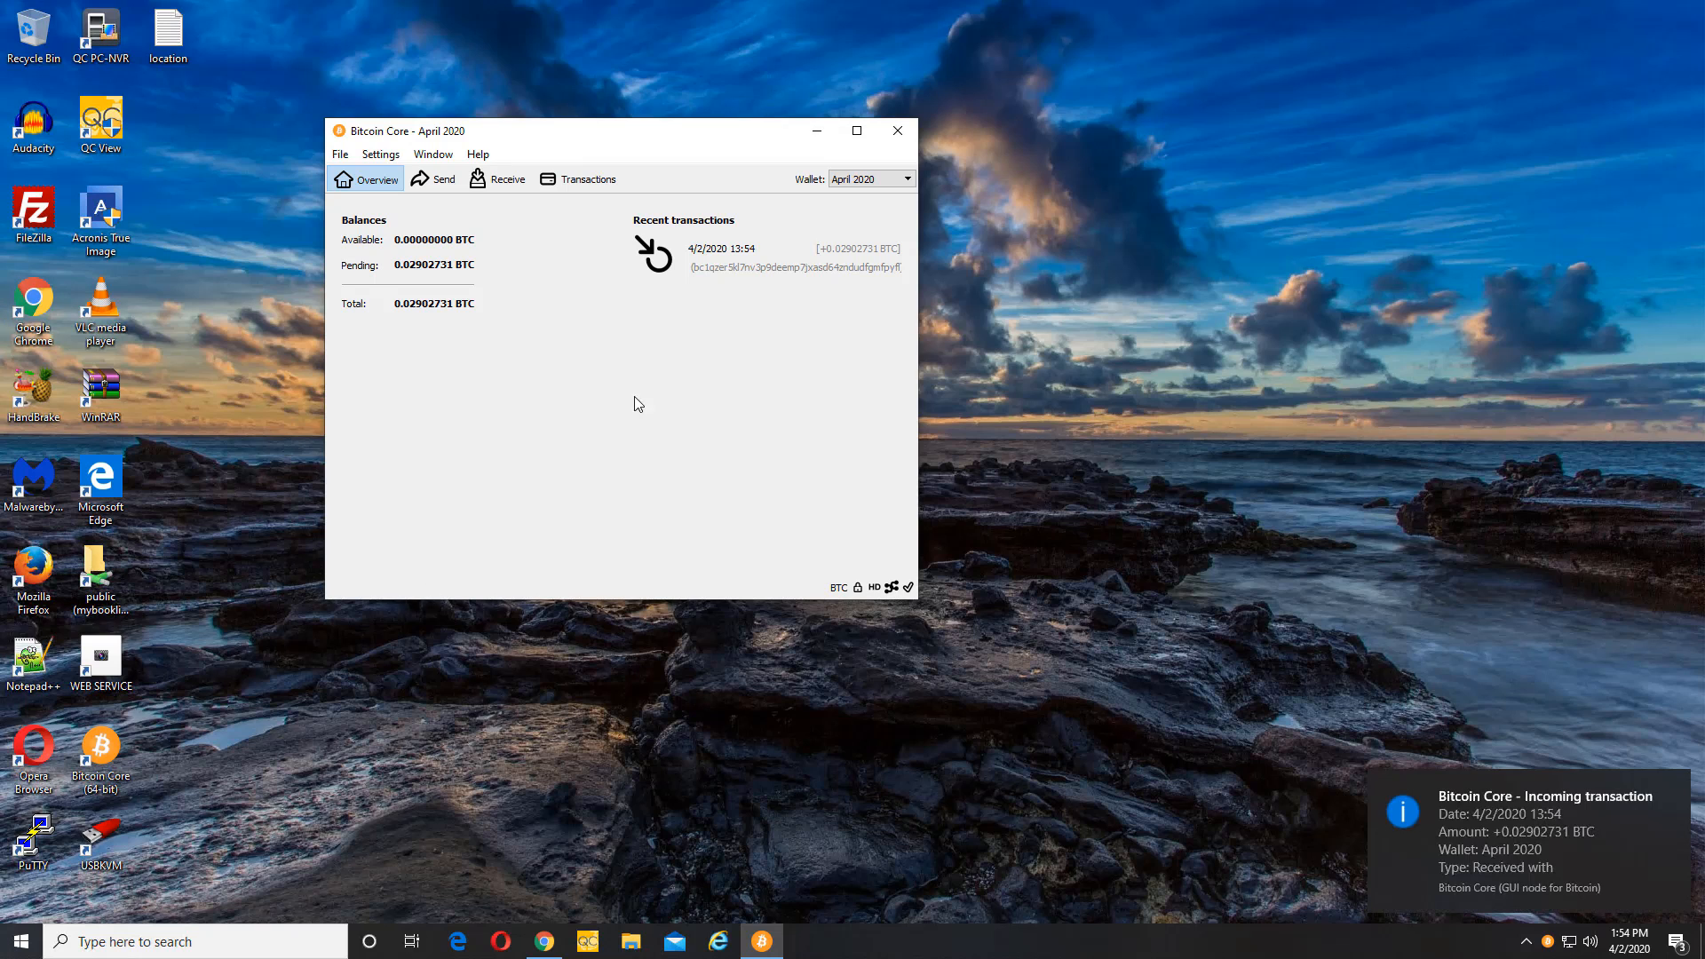
{"action": "left_click", "coordinate": [1514, 860]}
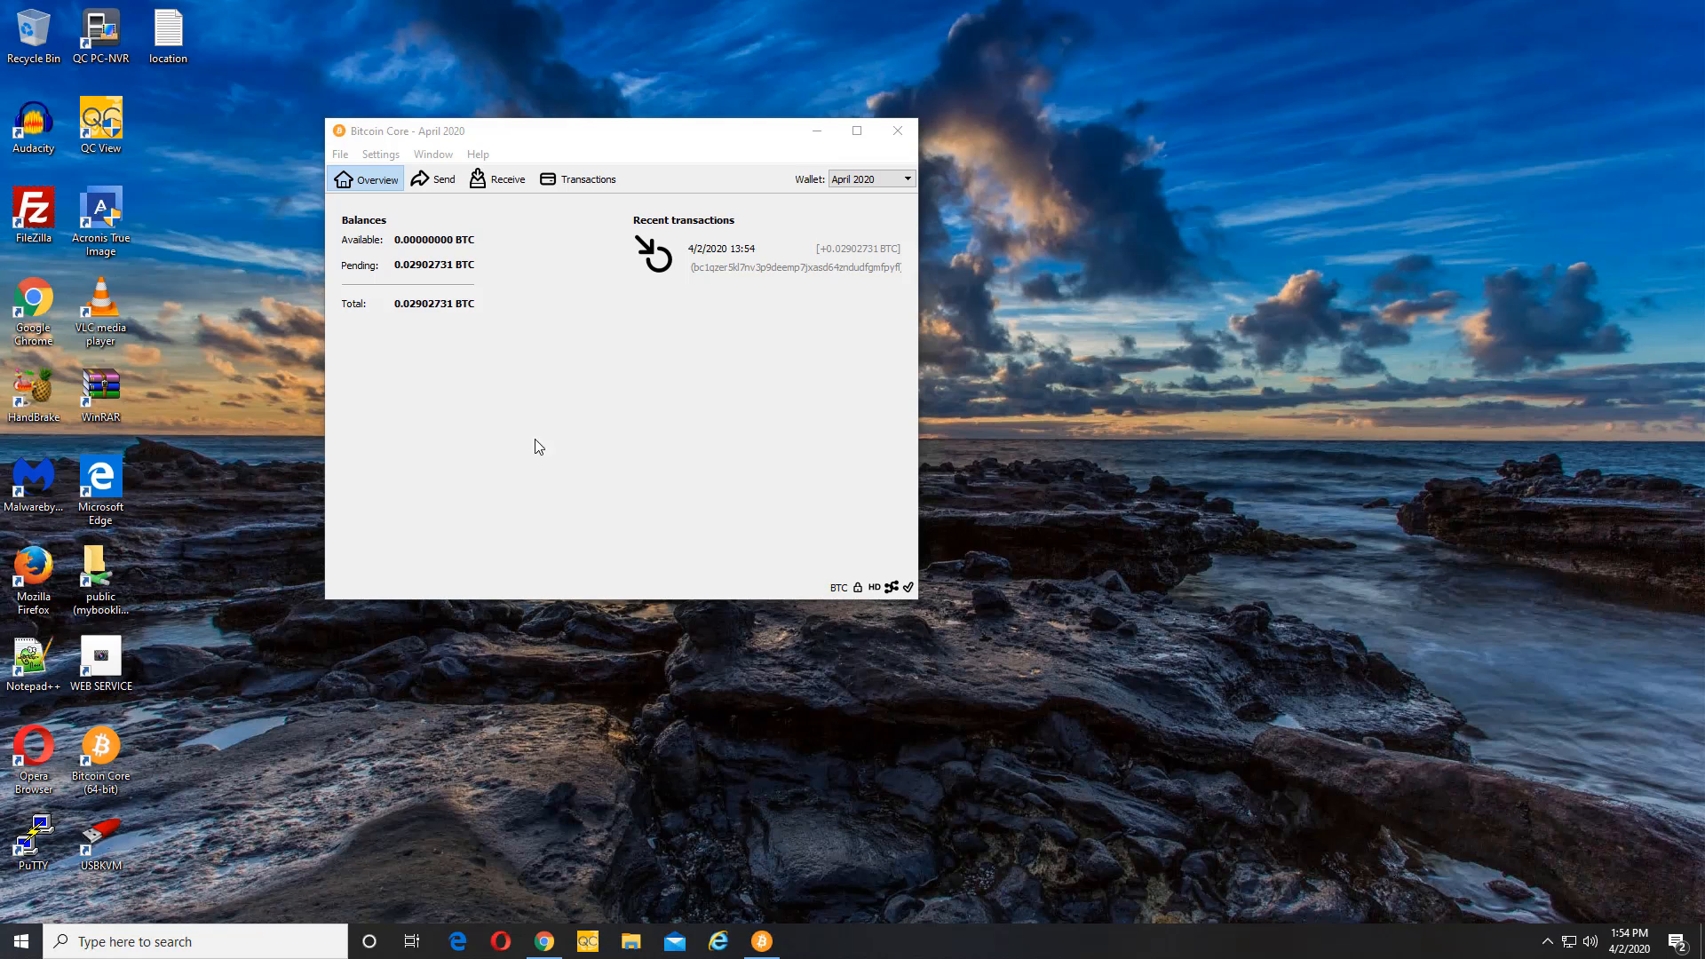
{"action": "left_click", "coordinate": [522, 359]}
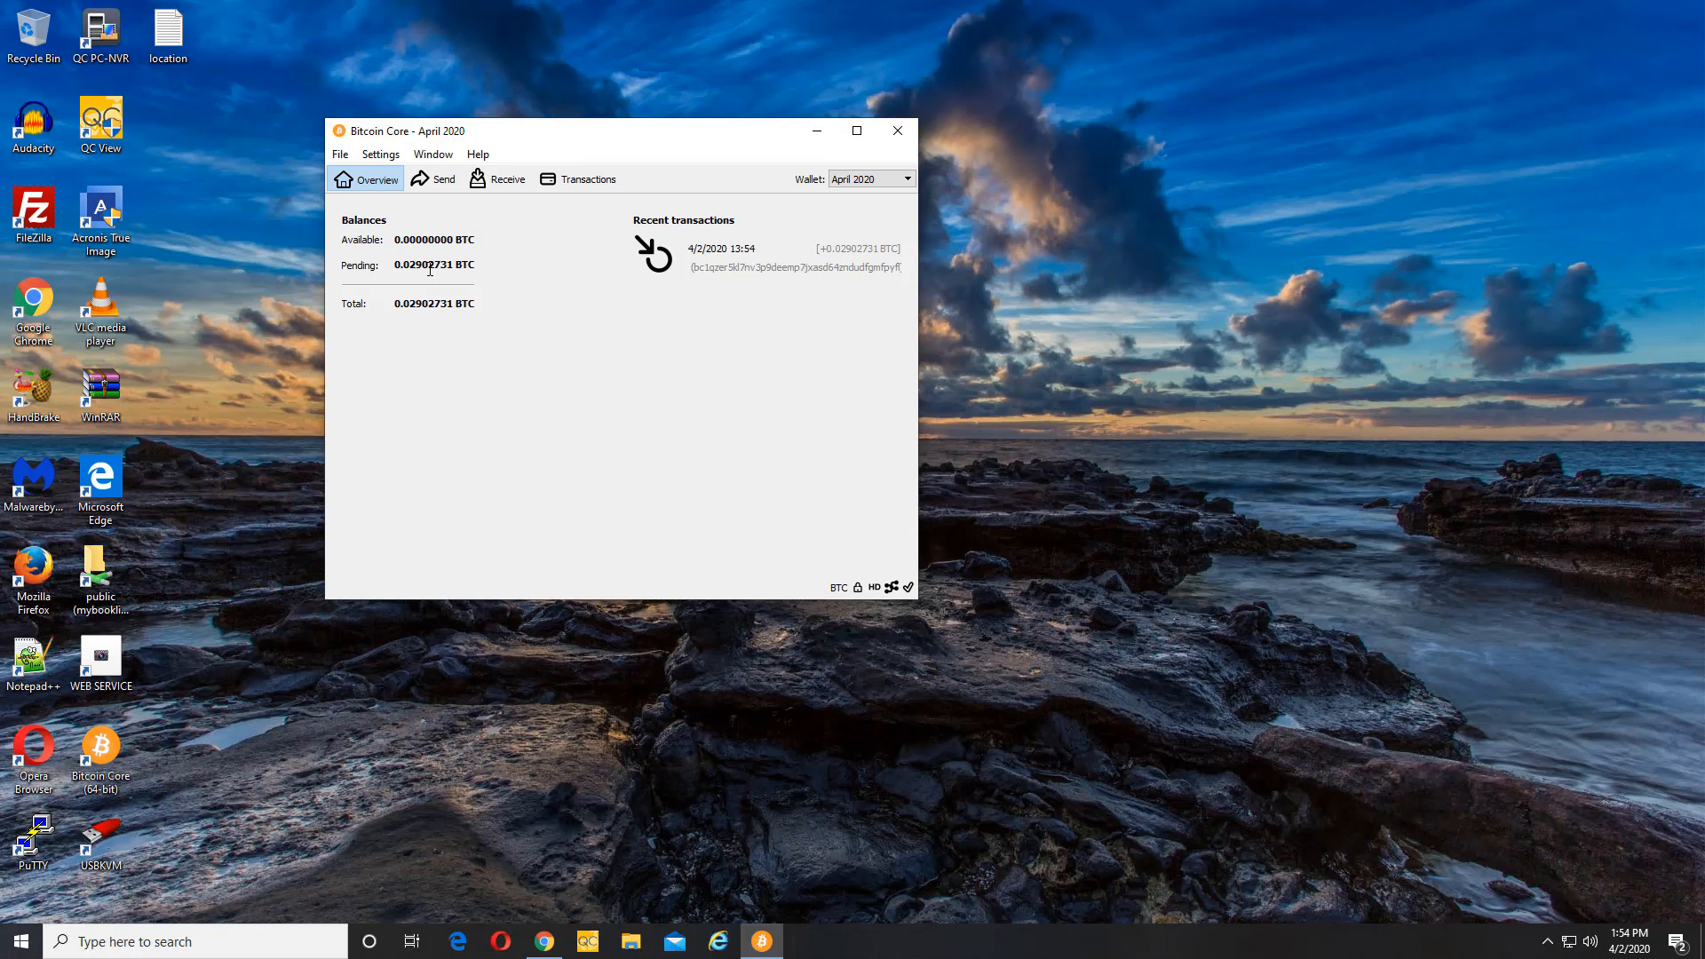
{"action": "mouse_move", "coordinate": [430, 268]}
{"action": "mouse_move", "coordinate": [396, 266]}
{"action": "left_mouse_down"}
{"action": "mouse_move", "coordinate": [472, 265]}
{"action": "mouse_move", "coordinate": [398, 265]}
{"action": "left_mouse_up"}
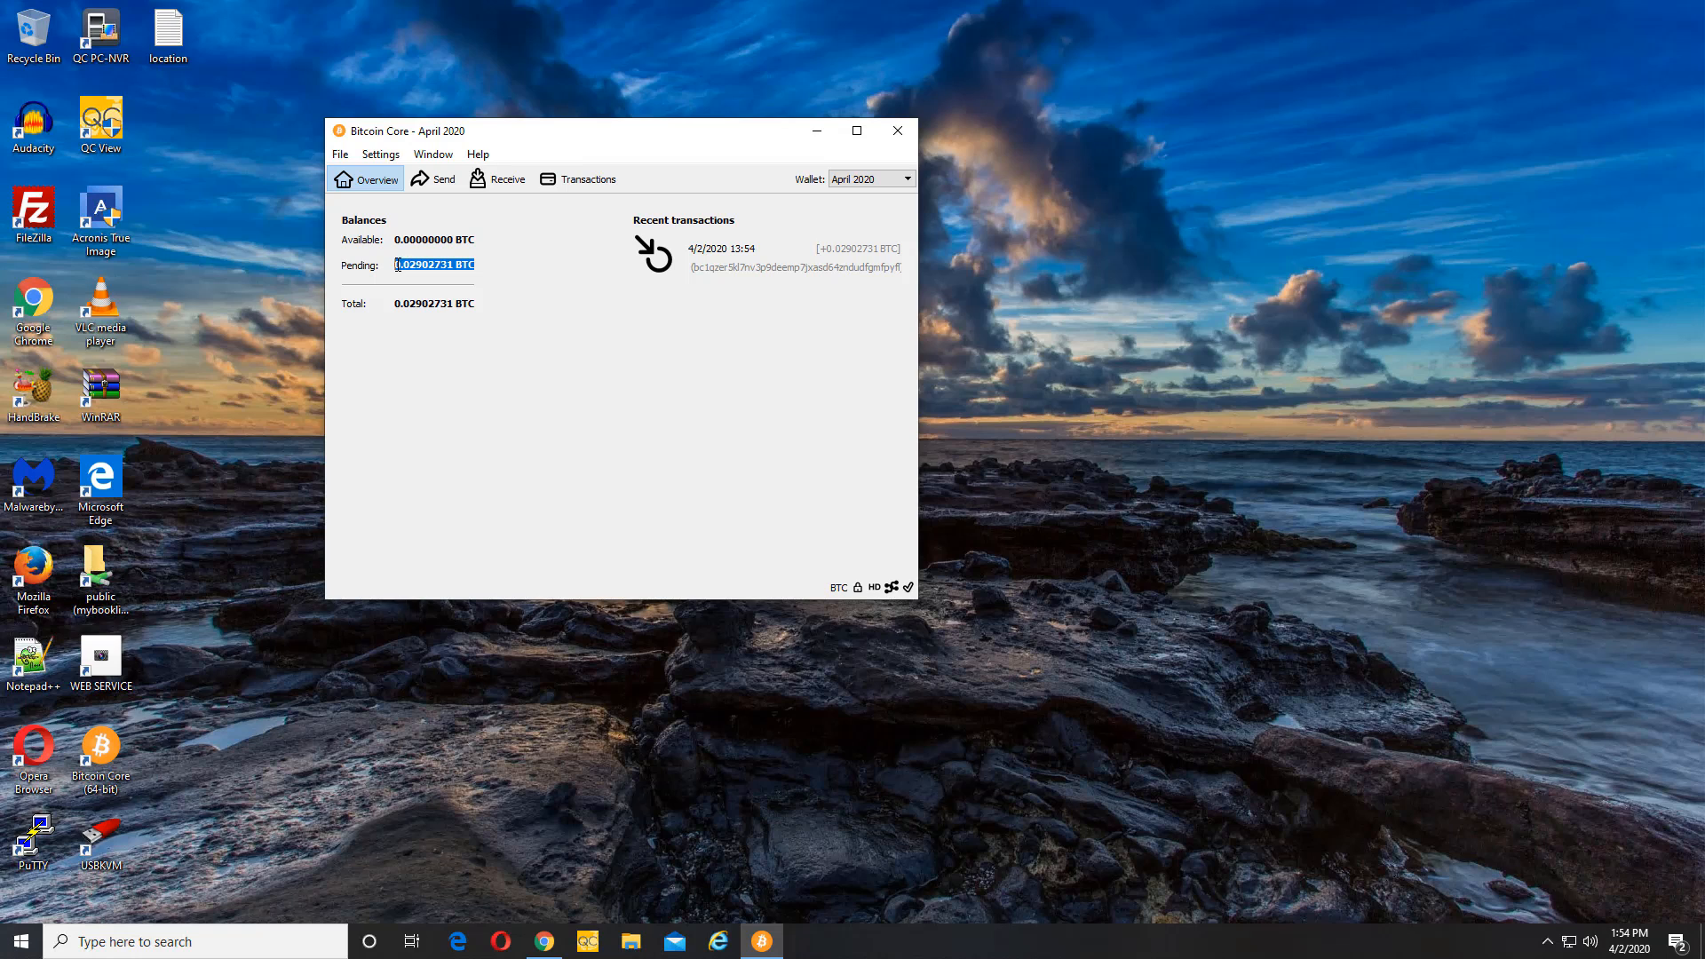